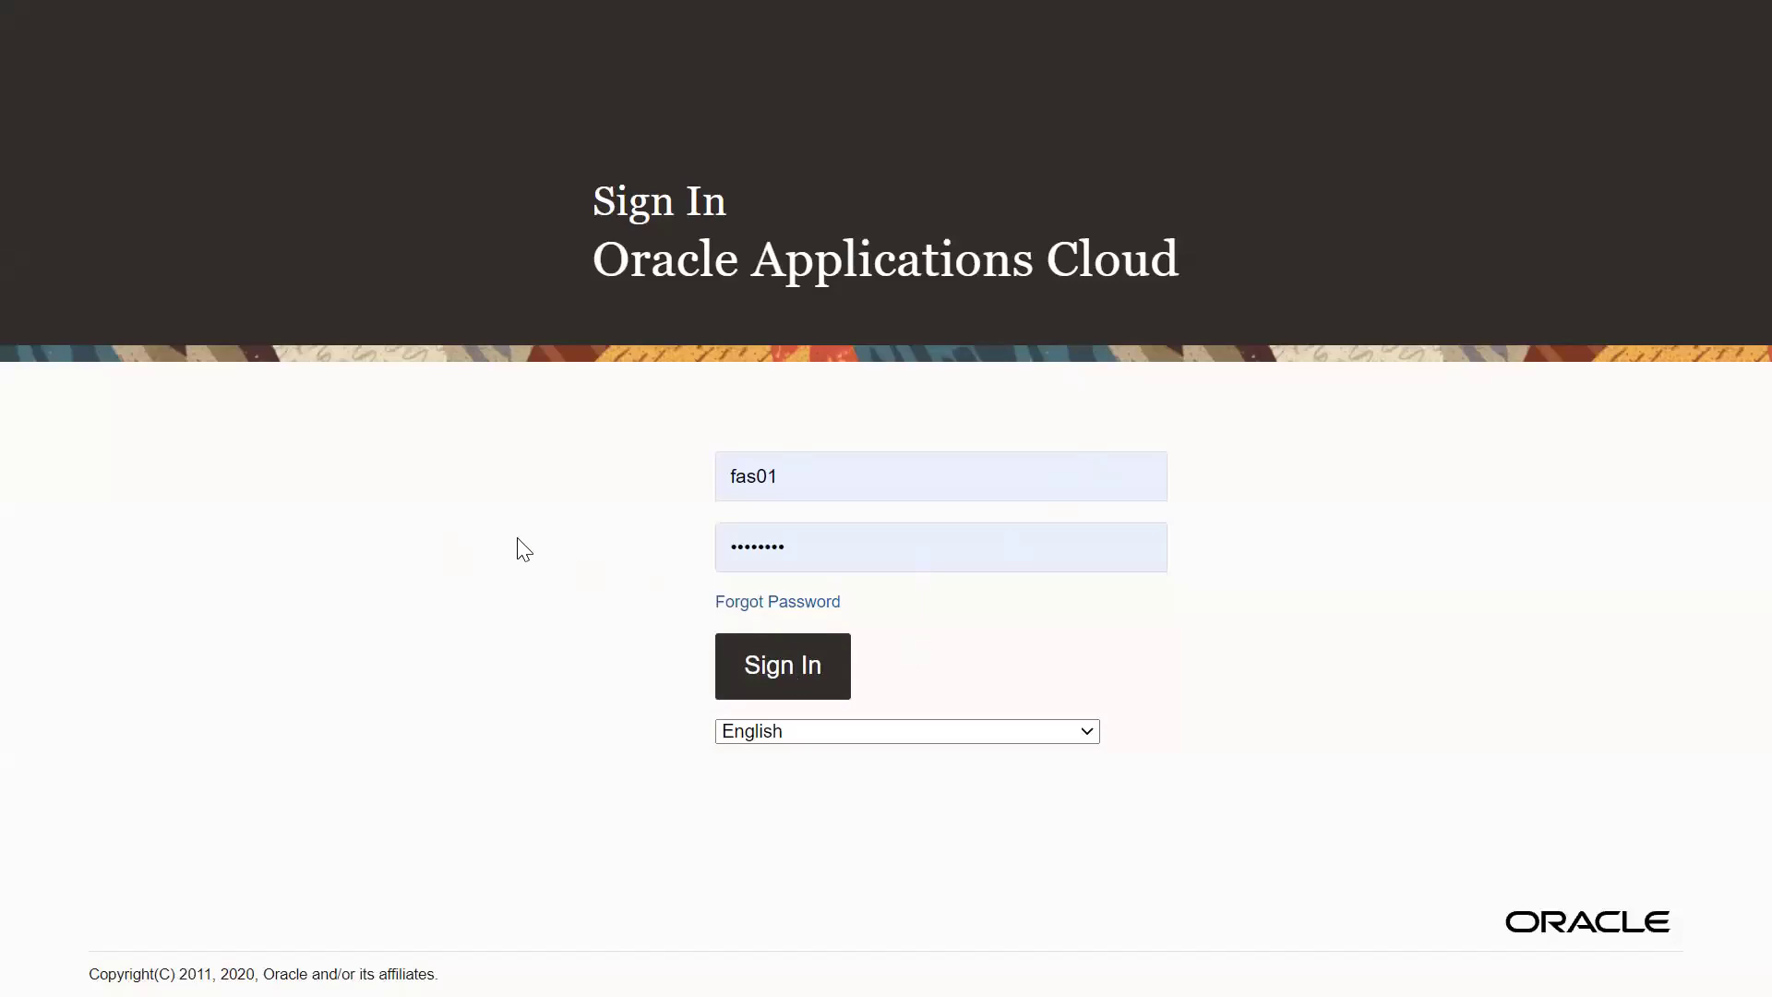
Sign in to Oracle Fusion Cloud Applications with the entered username and password.
{"action": "left_click", "coordinate": [746, 663]}
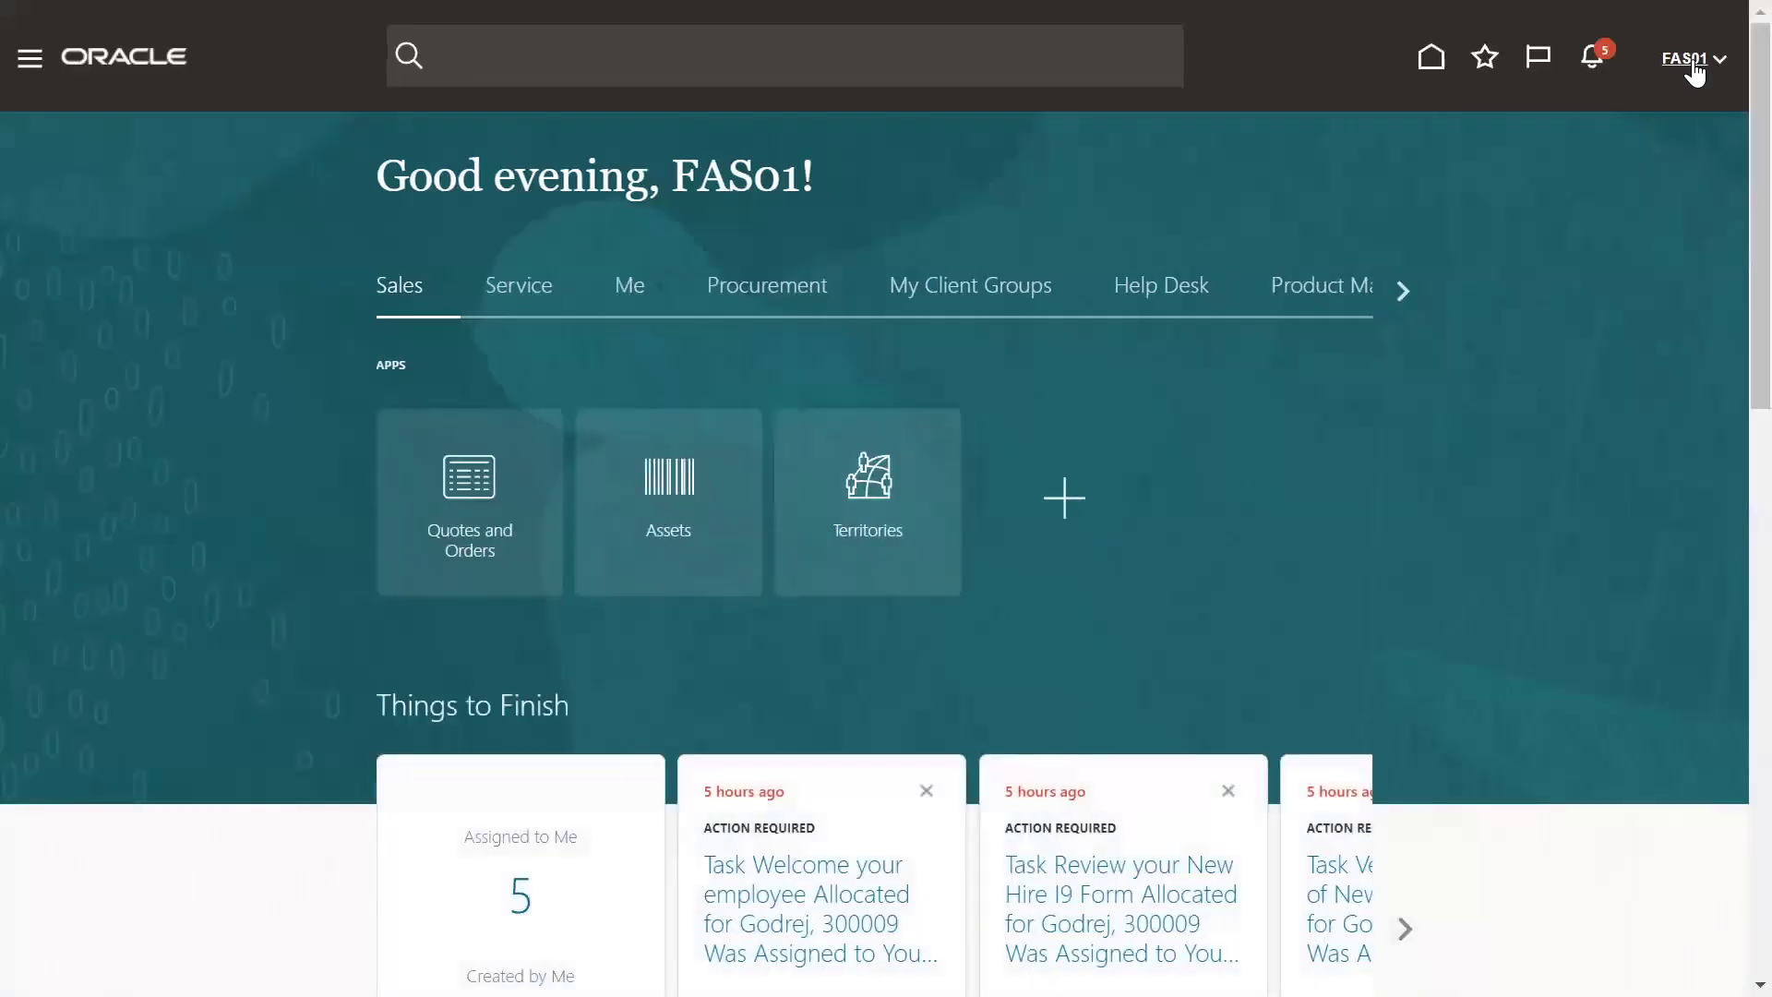
Go to the Setup and Maintenance work area from the user menu.
{"action": "left_click", "coordinate": [1692, 63]}
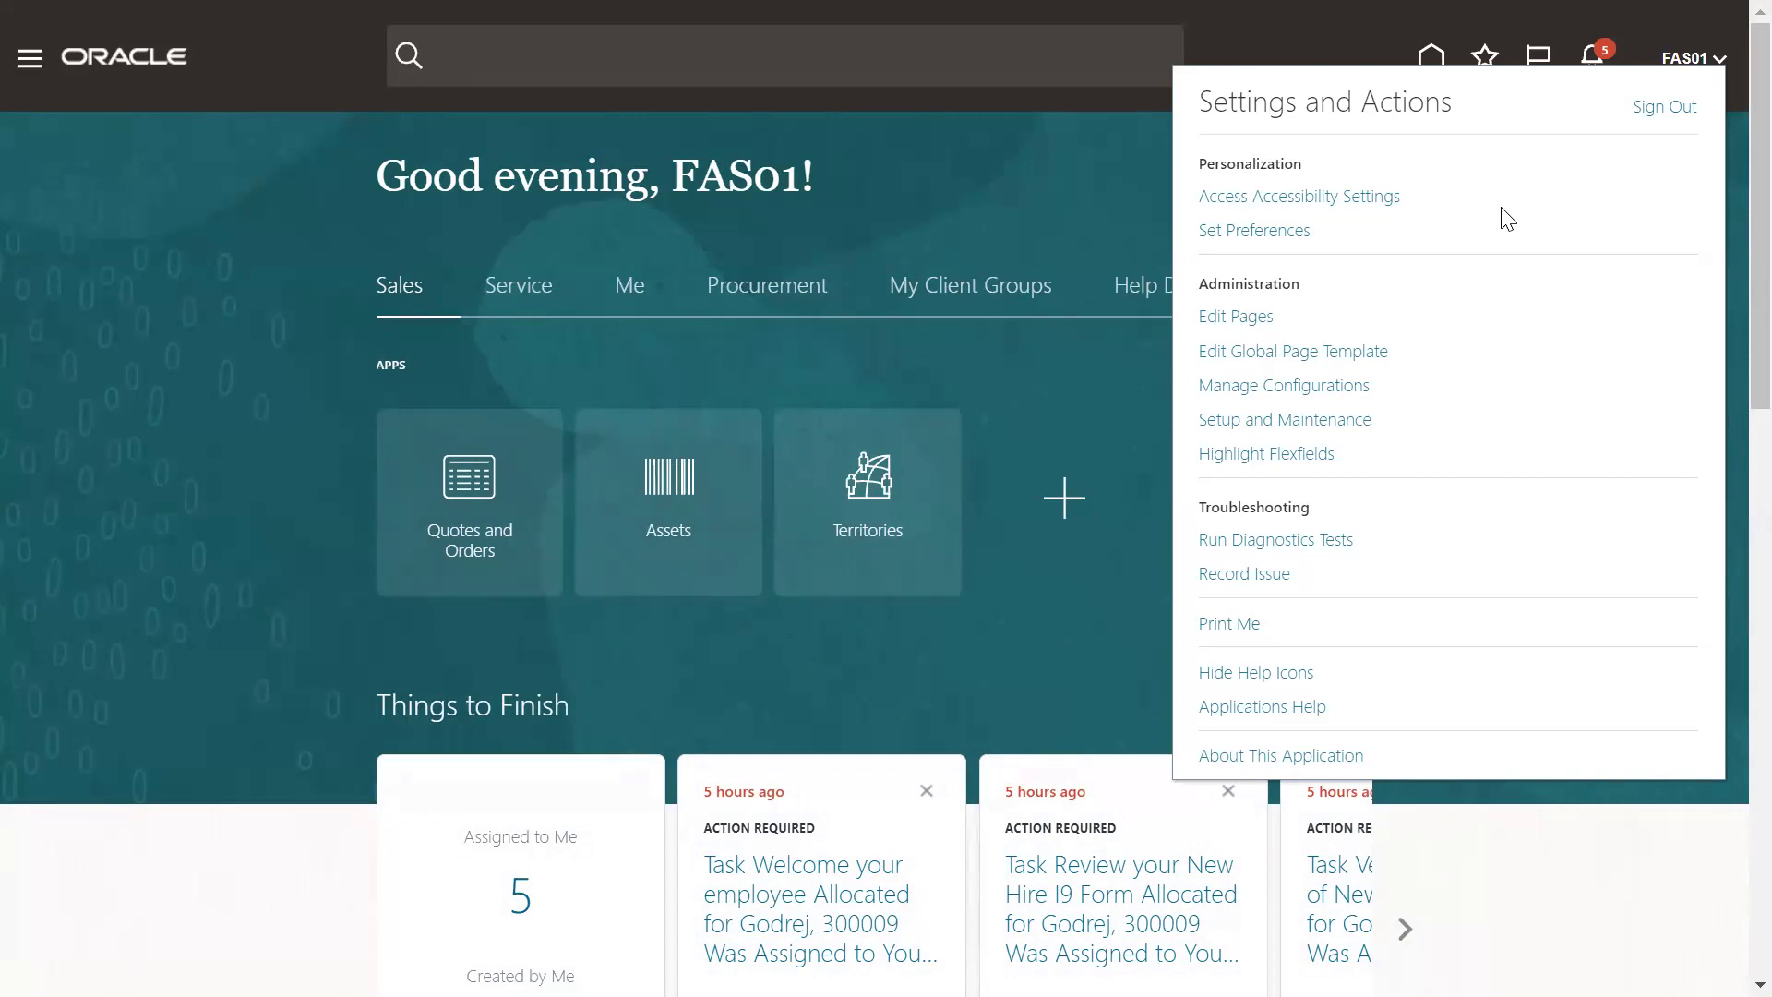
{"action": "left_click", "coordinate": [1239, 423]}
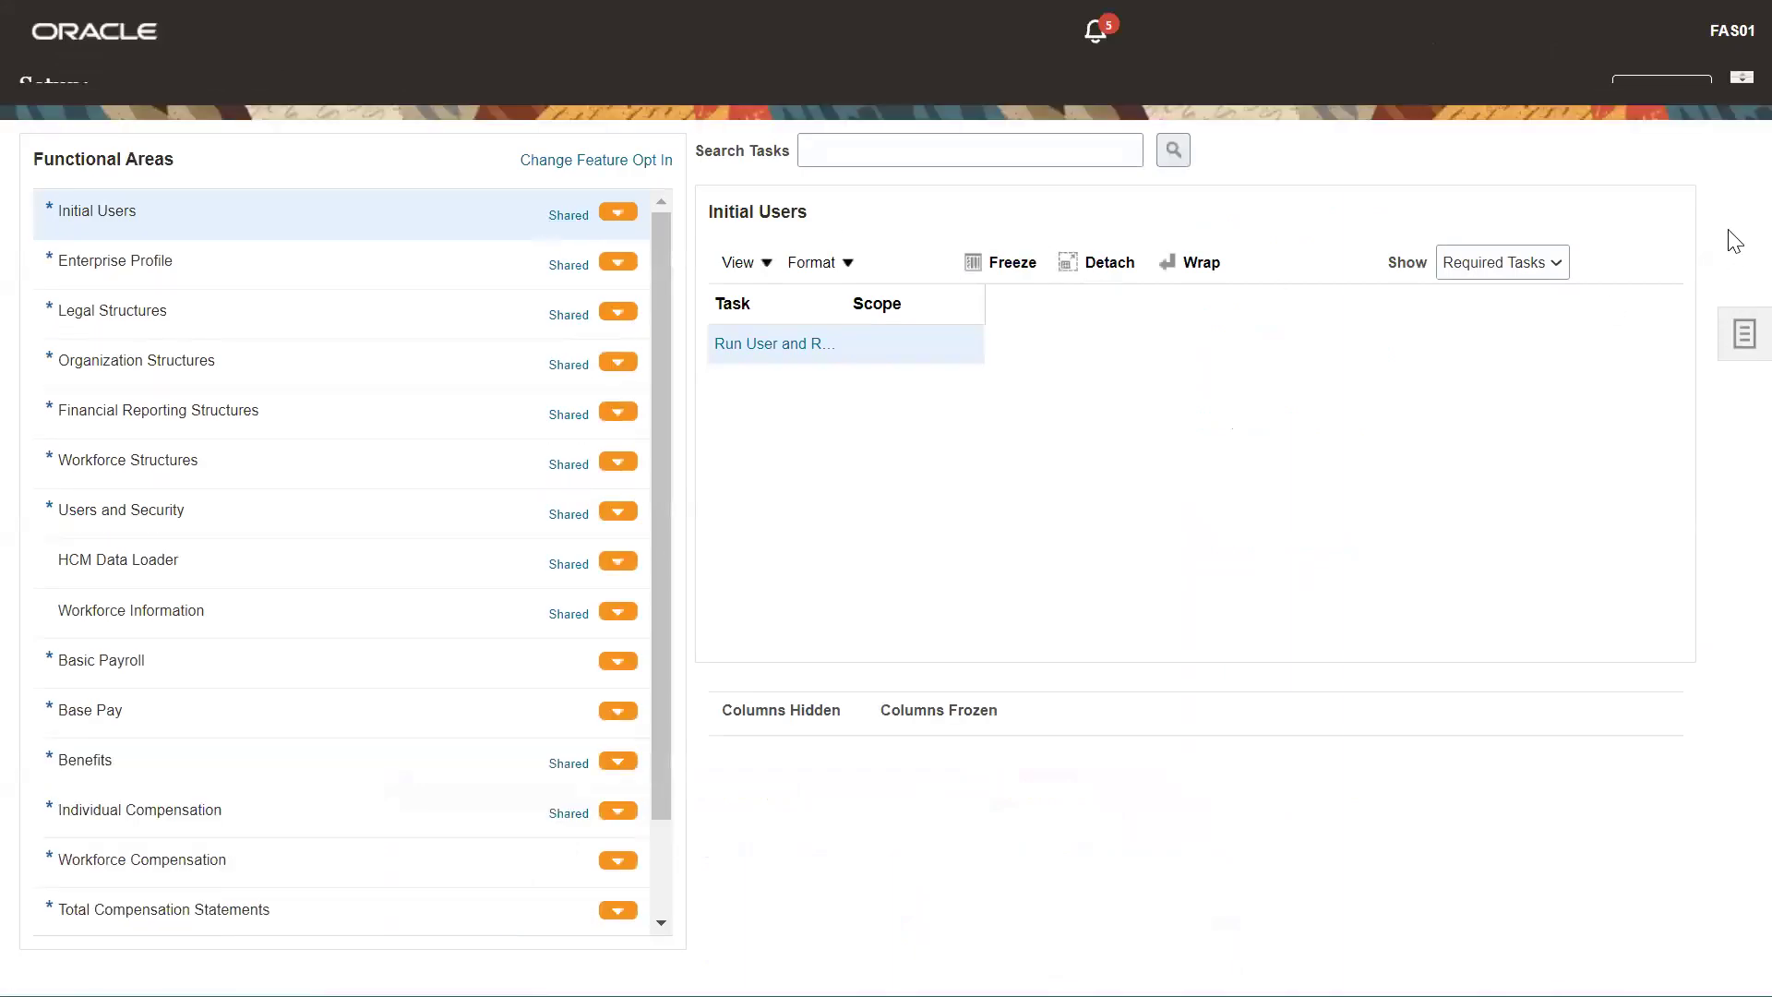
Choose Go to Offerings from the setup Actions menu.
{"action": "left_click", "coordinate": [1641, 89]}
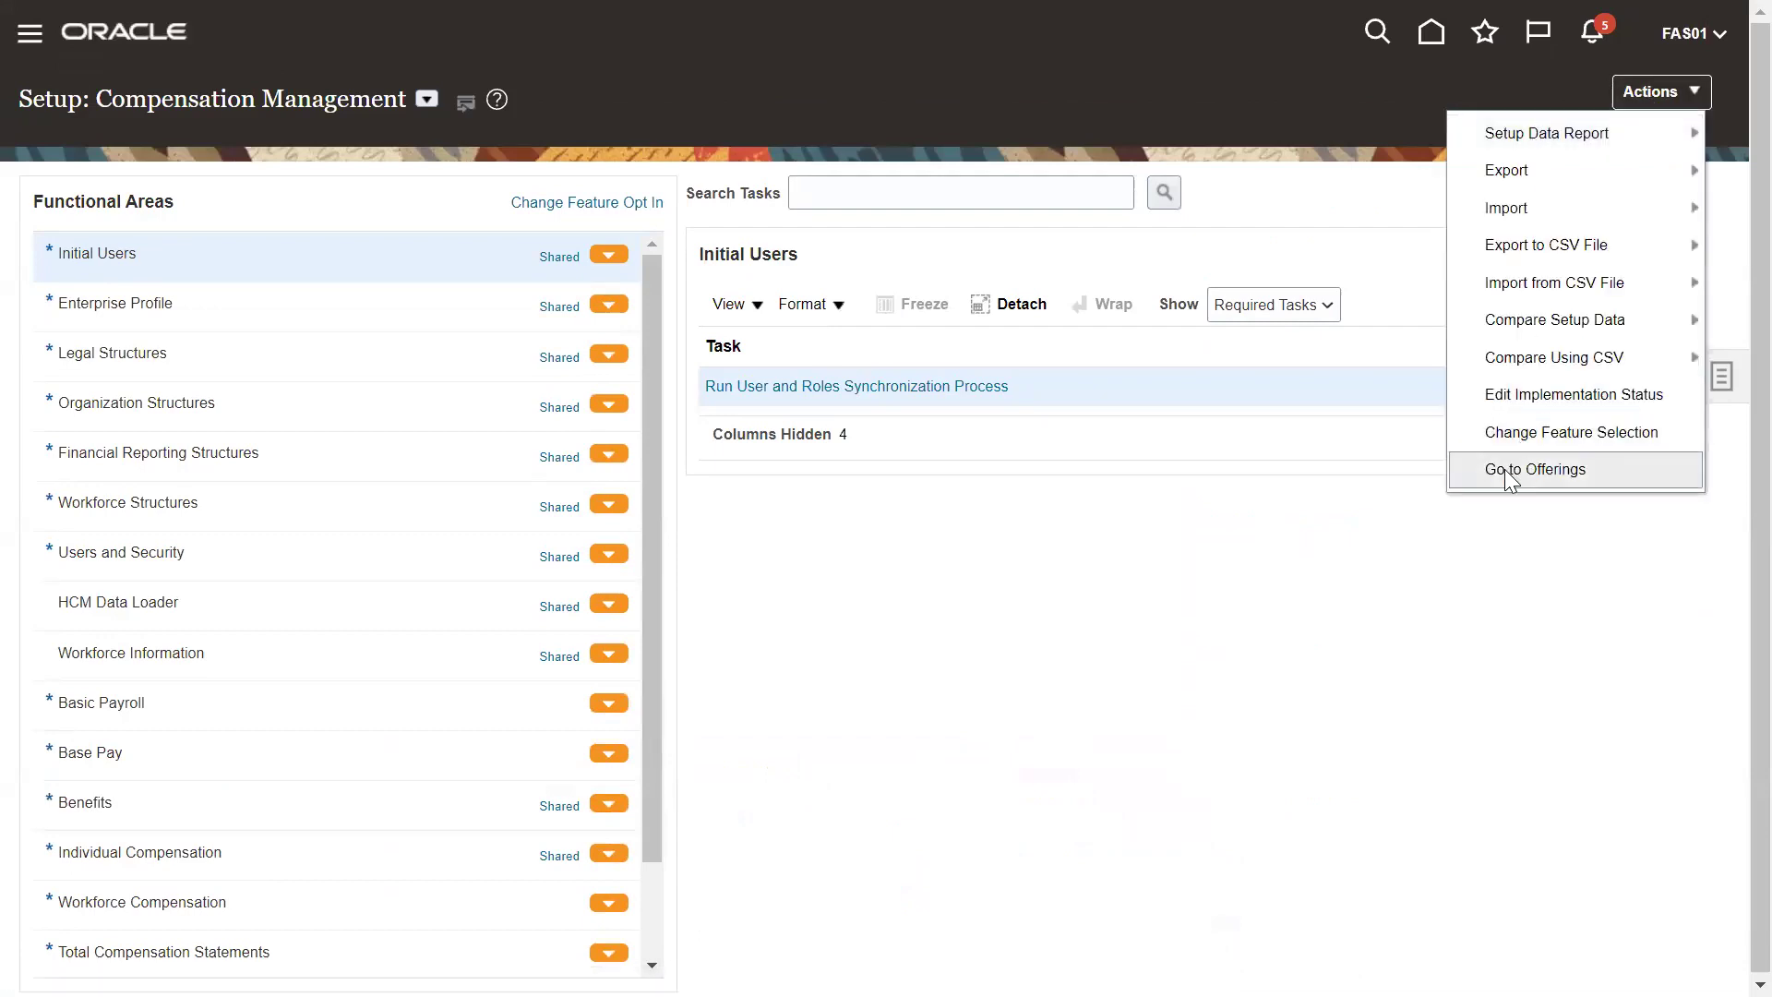
{"action": "left_click", "coordinate": [1505, 469]}
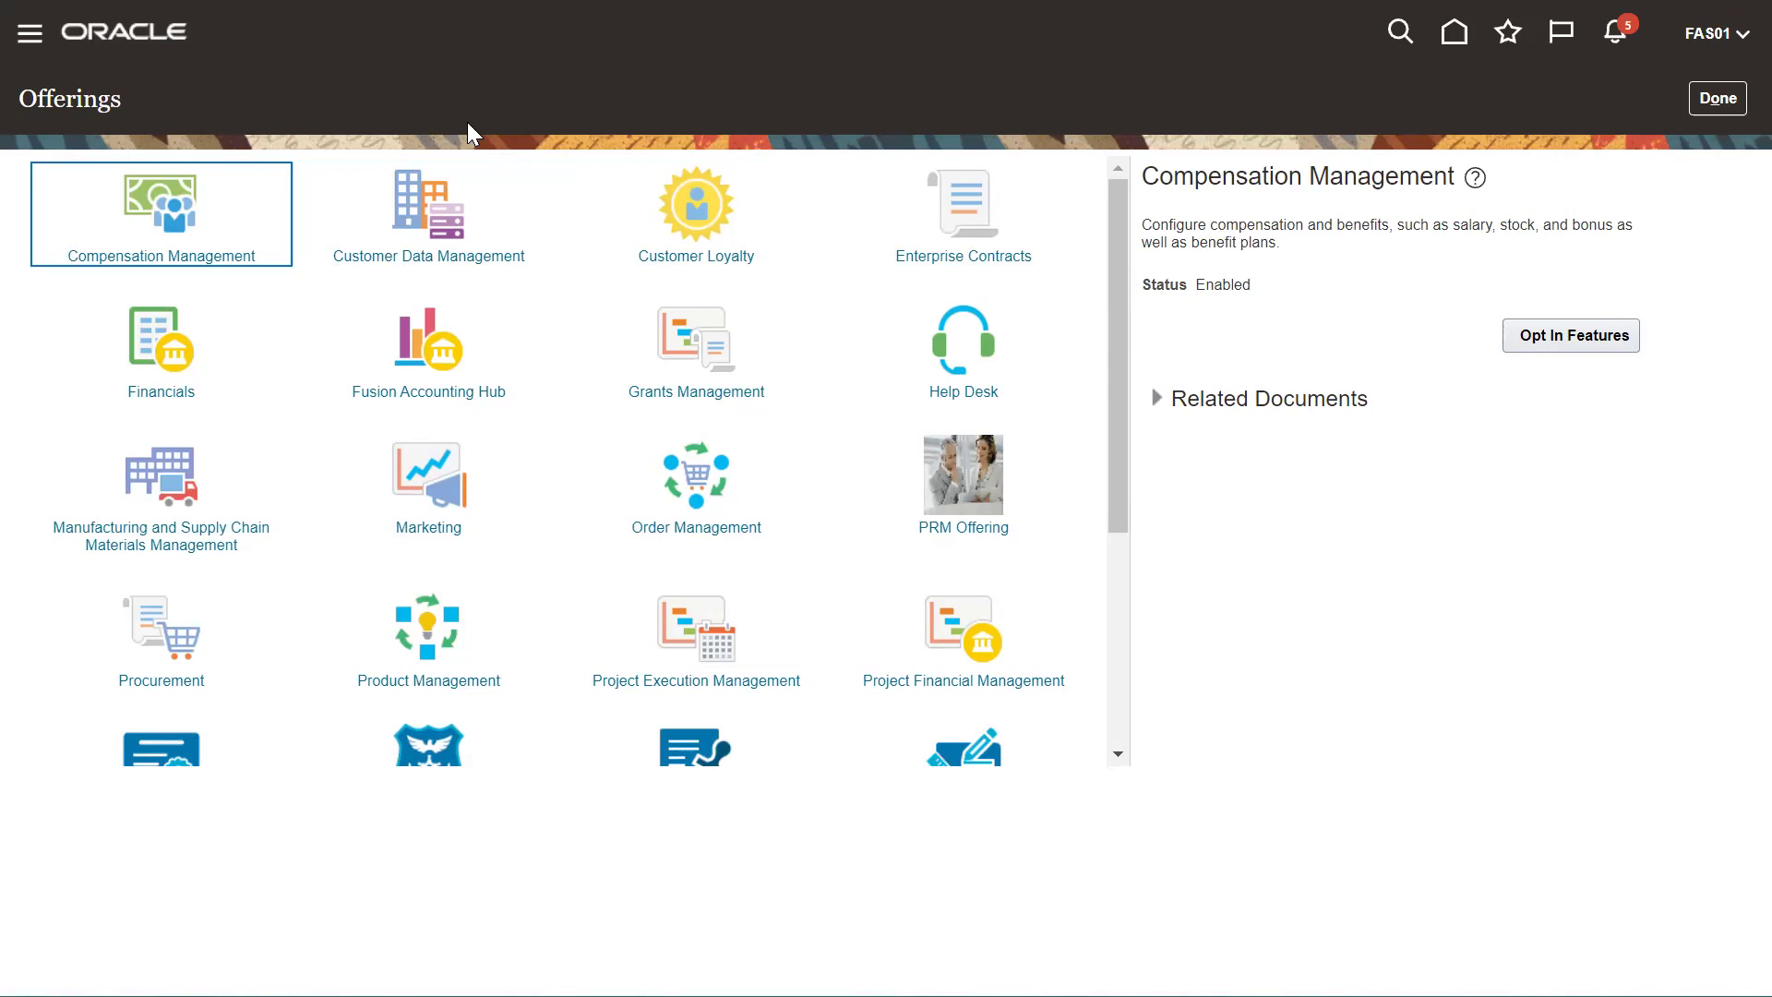
Select the Financials offering and review its opt-in features.
{"action": "left_click", "coordinate": [152, 386]}
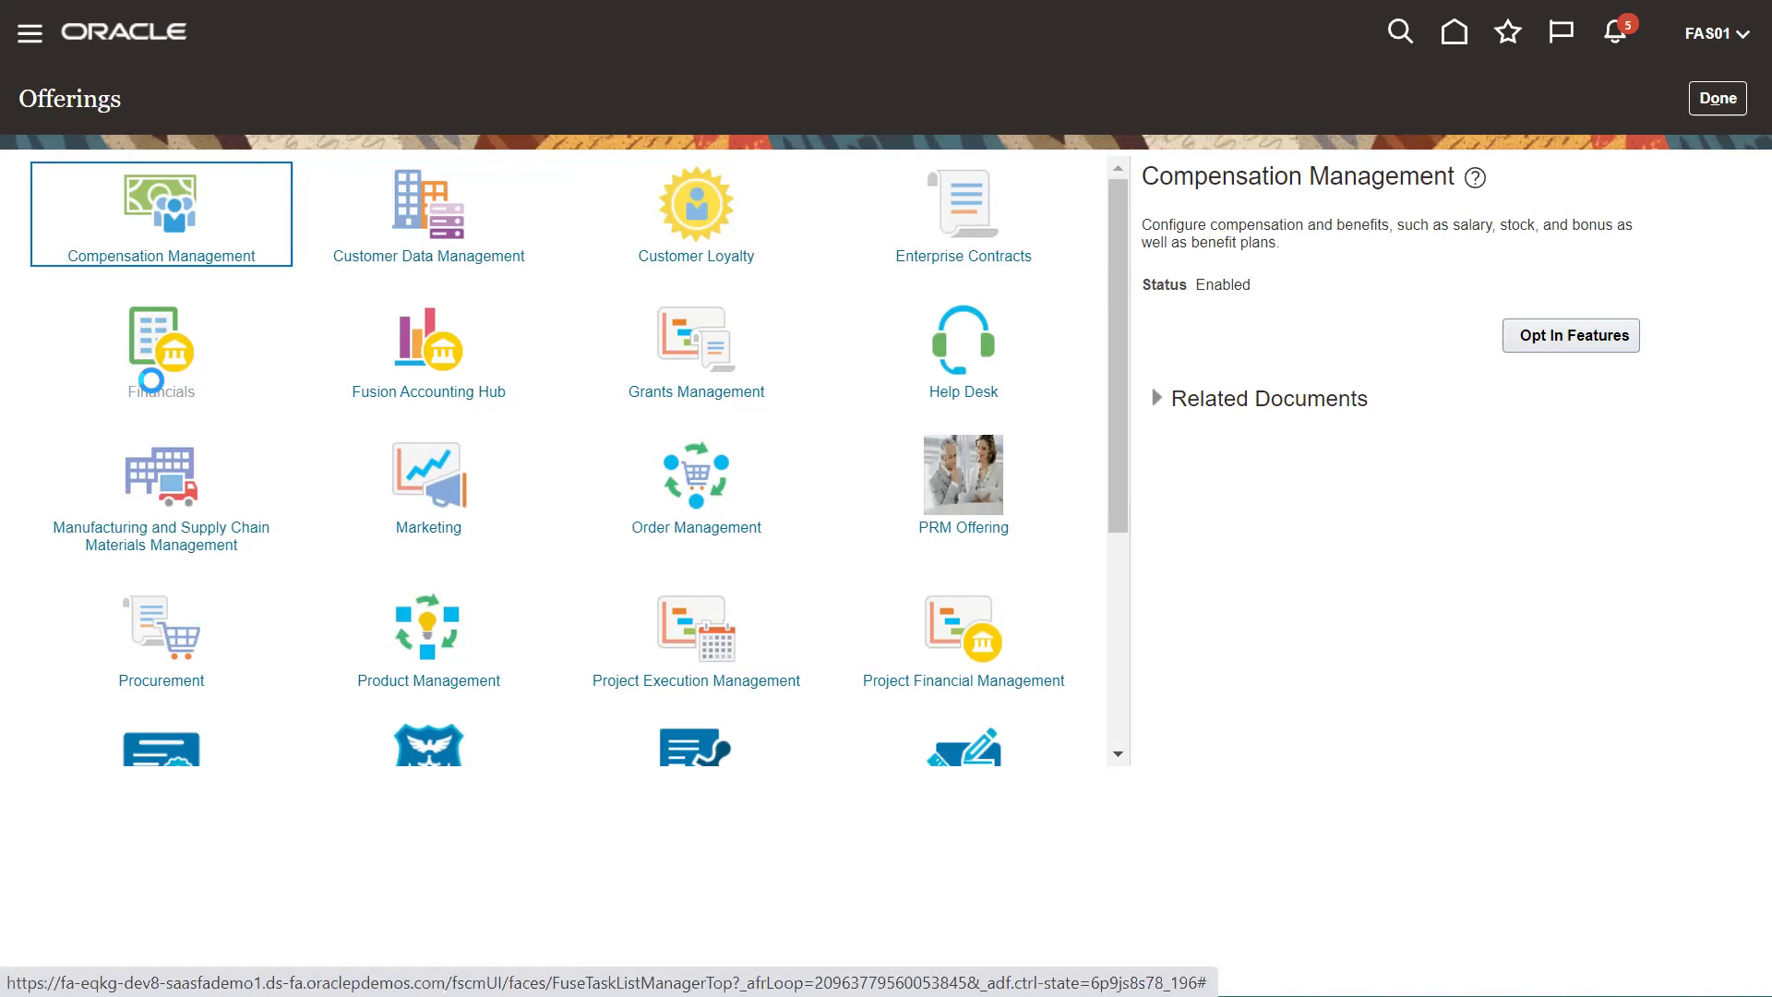
{"action": "left_click", "coordinate": [1566, 359]}
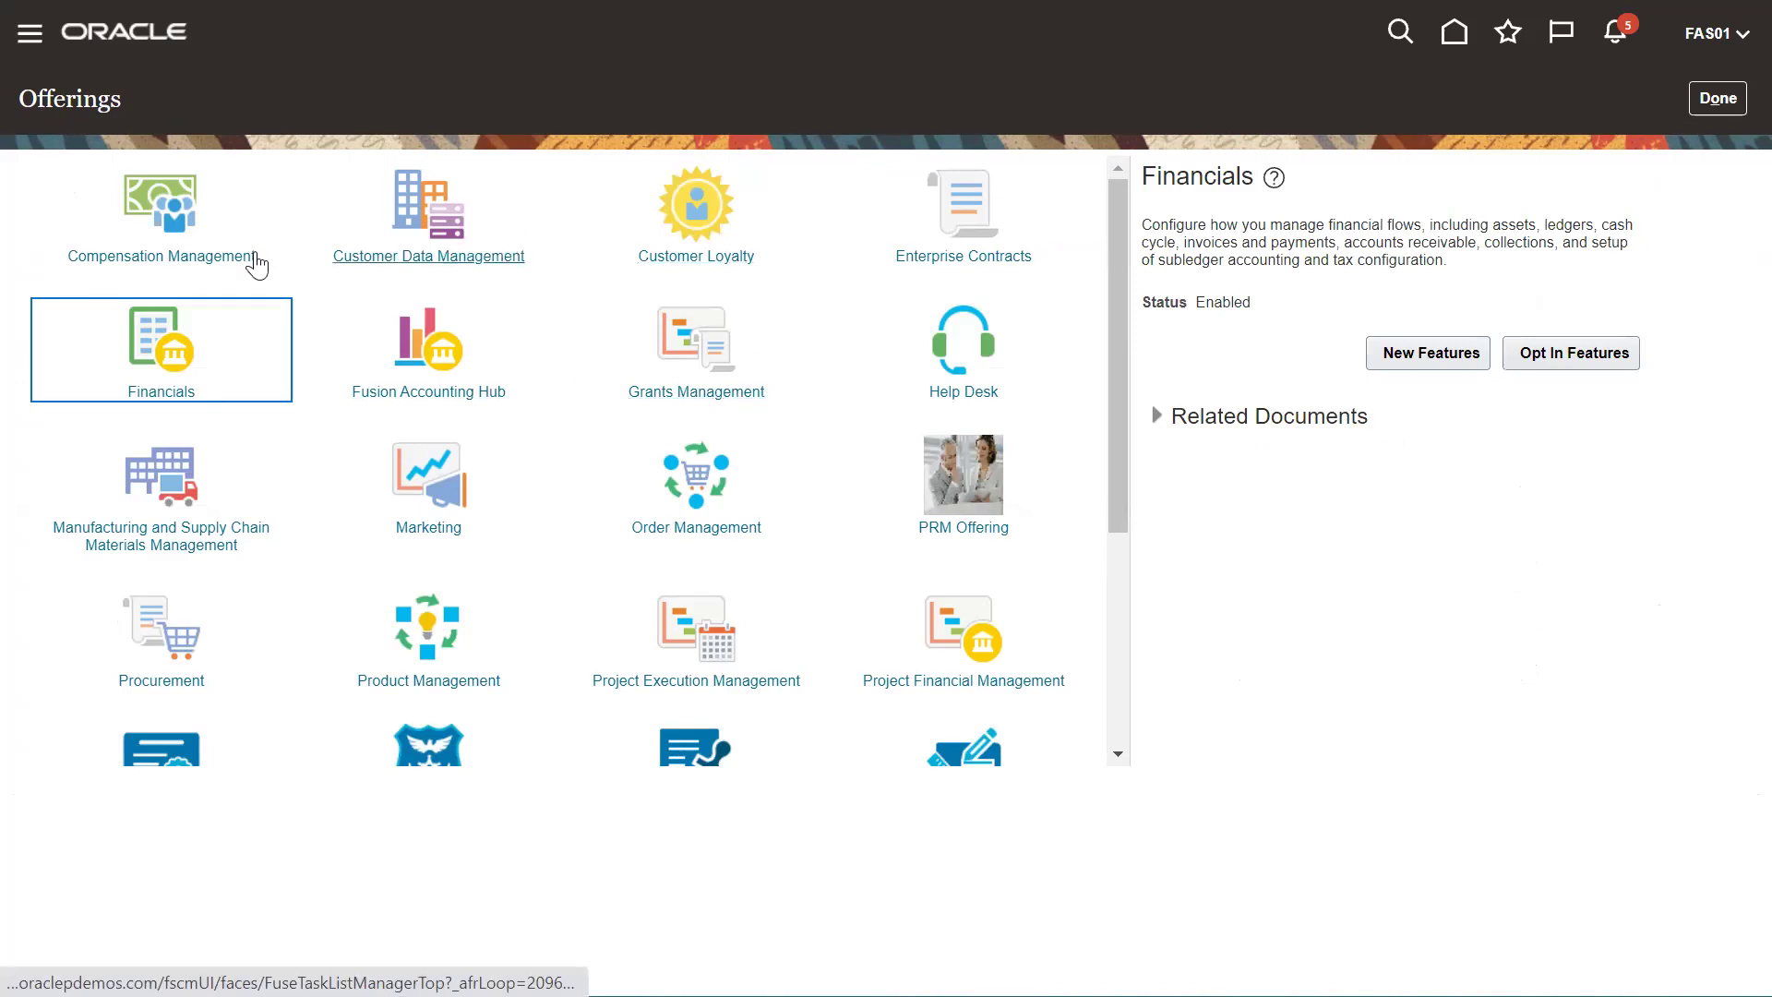
Review Customer Data Management's enabled opt-in features, then finish to its setup page.
{"action": "left_click", "coordinate": [472, 251]}
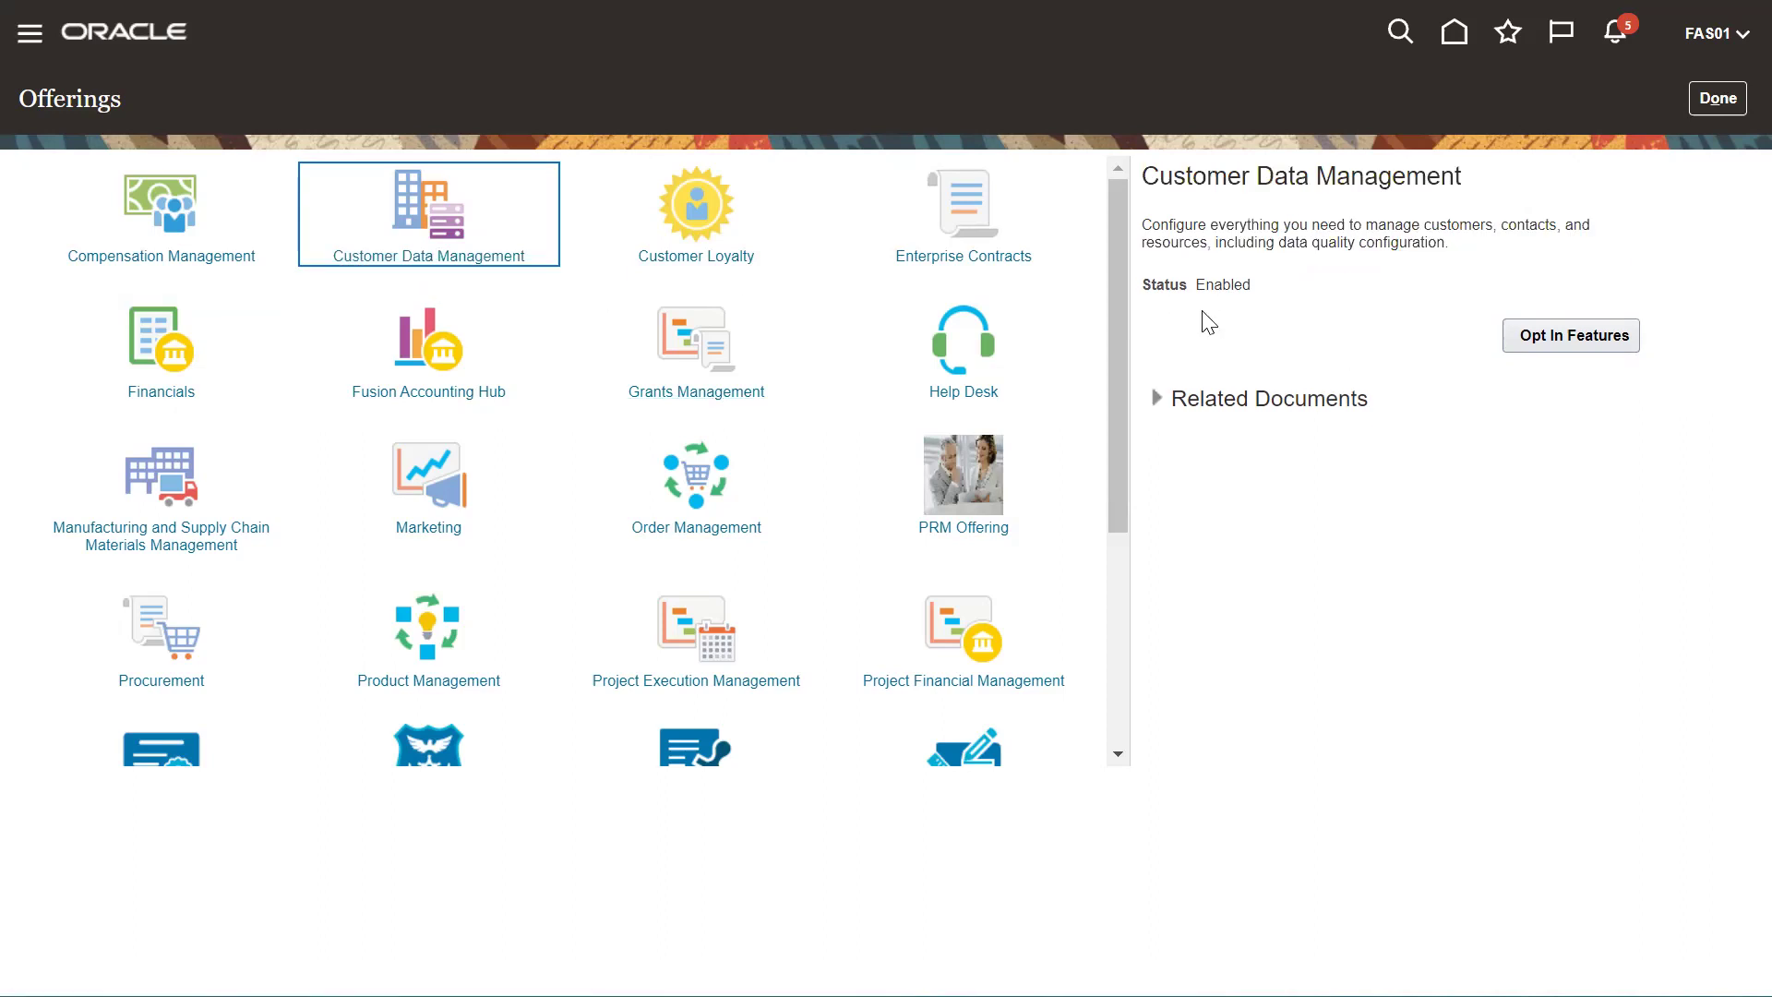
{"action": "left_click", "coordinate": [1558, 341]}
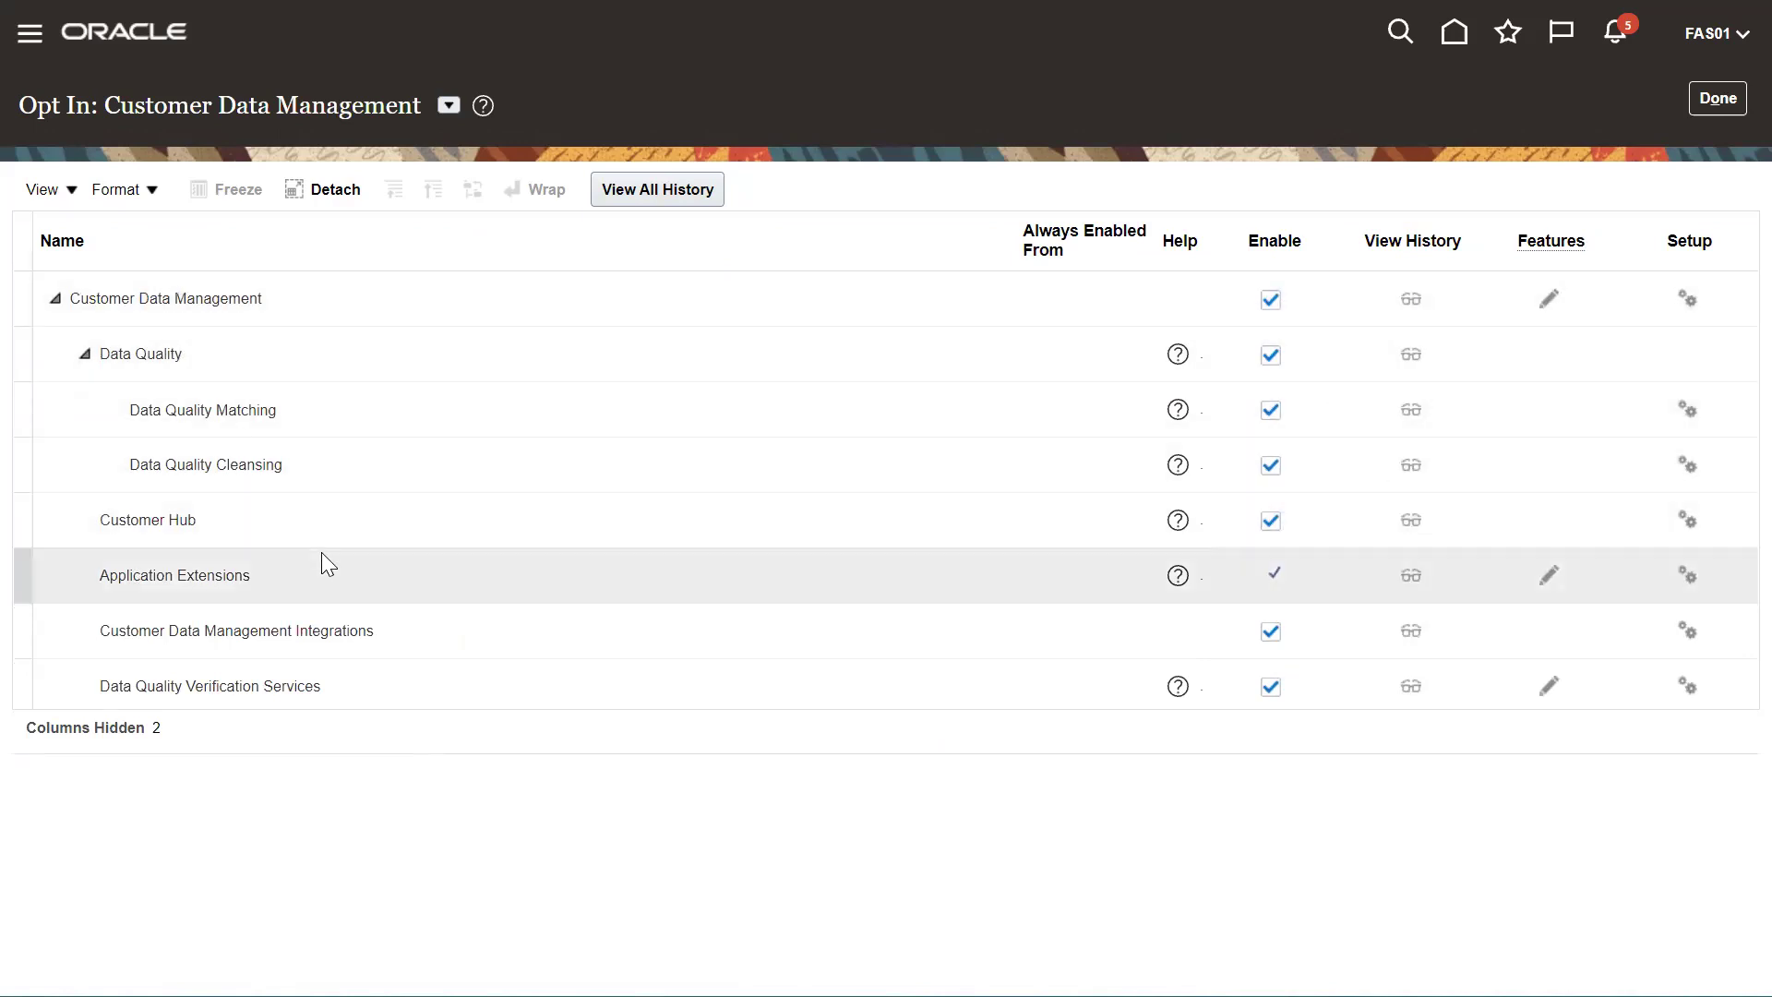
{"action": "left_click", "coordinate": [1696, 98]}
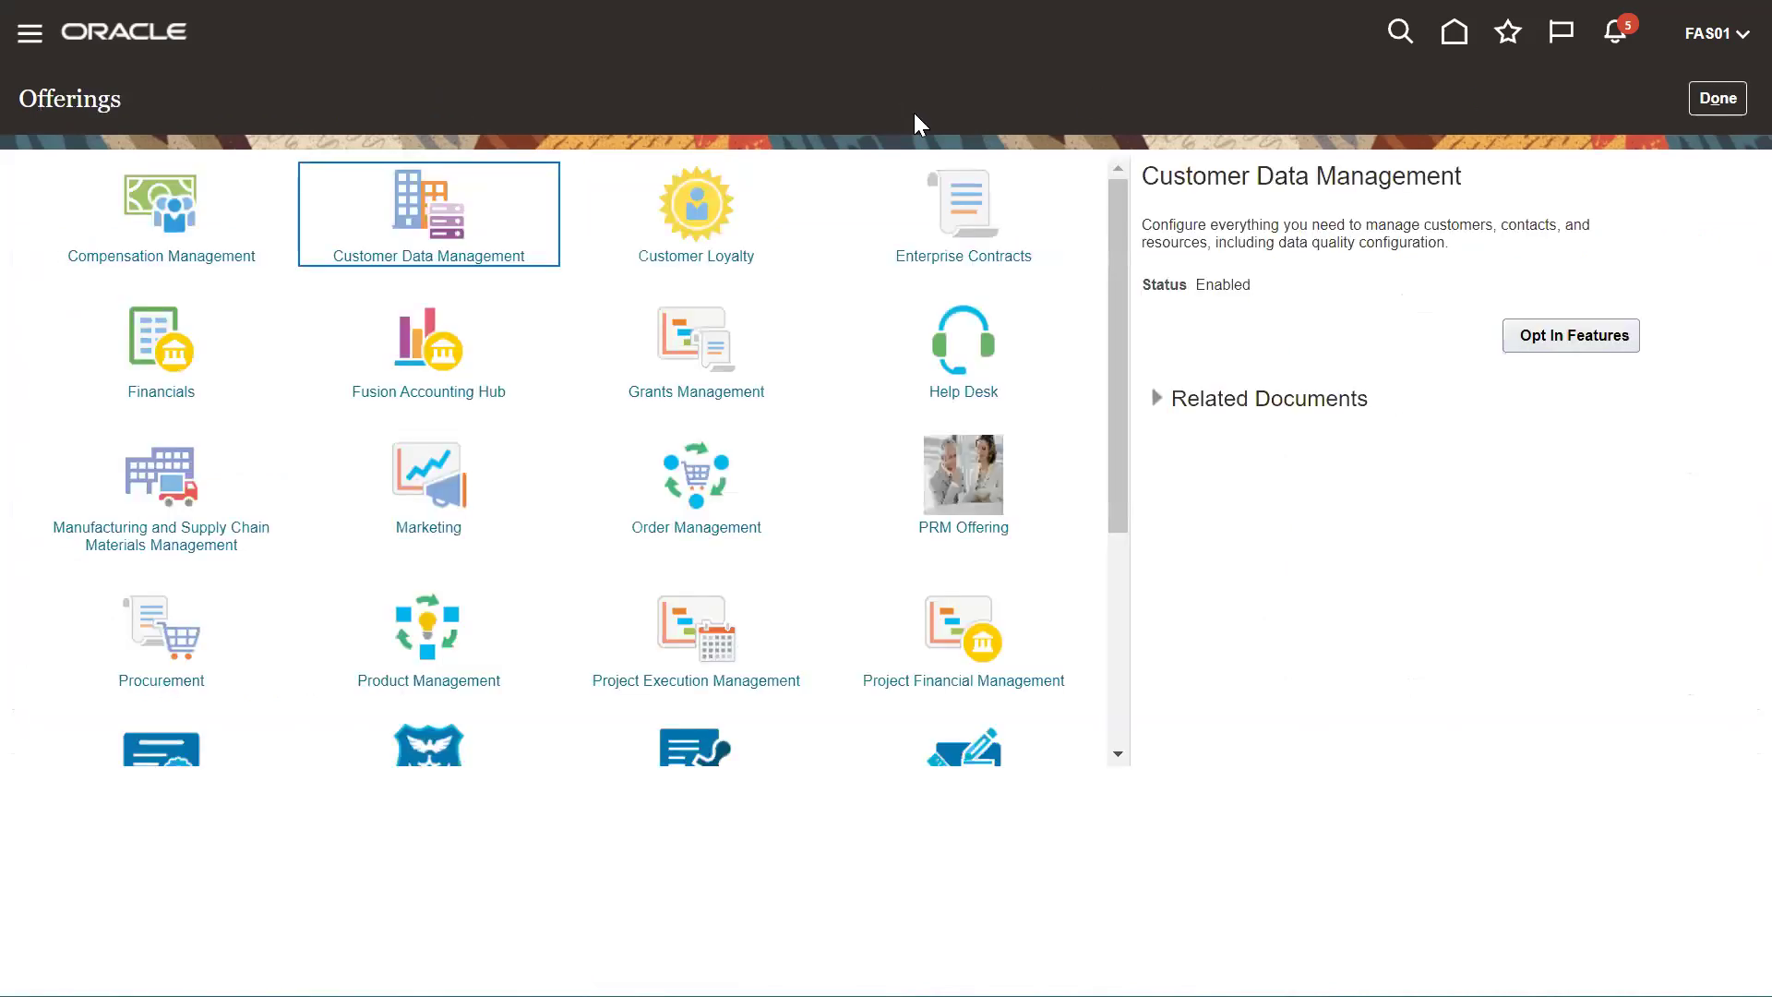
{"action": "left_click", "coordinate": [1701, 104]}
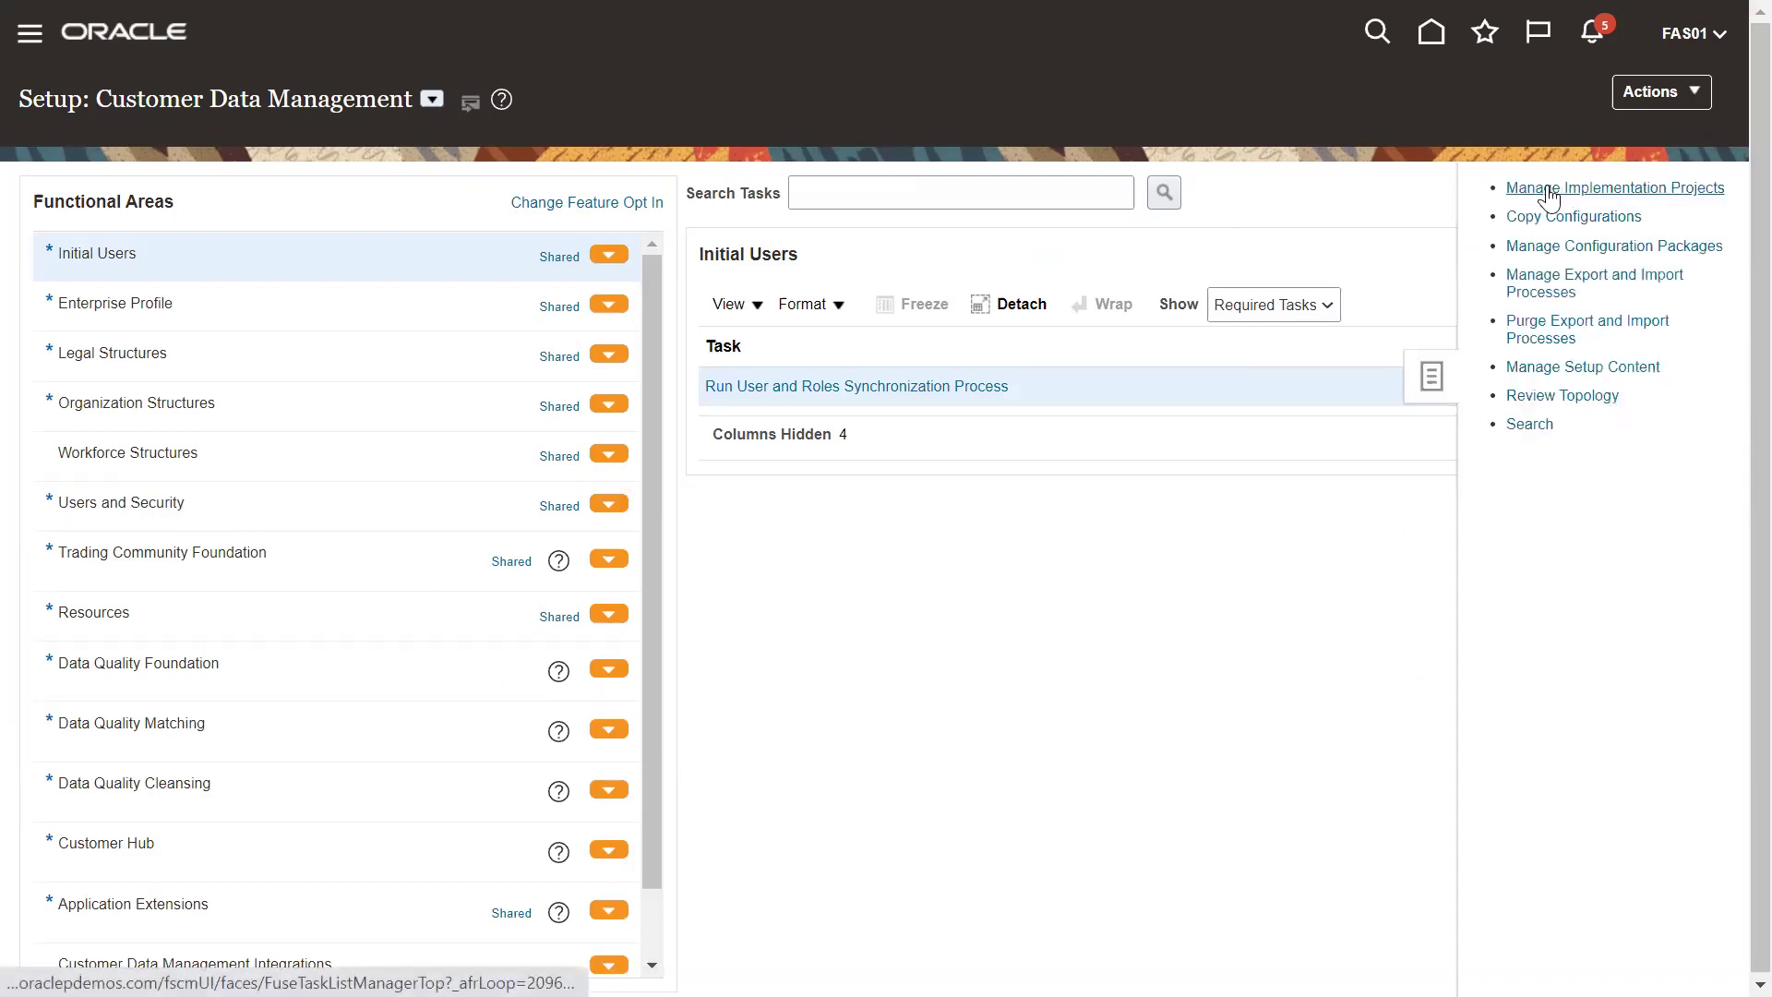
Open Manage Implementation Projects from the Customer Data Management task panel.
{"action": "left_click", "coordinate": [1630, 189]}
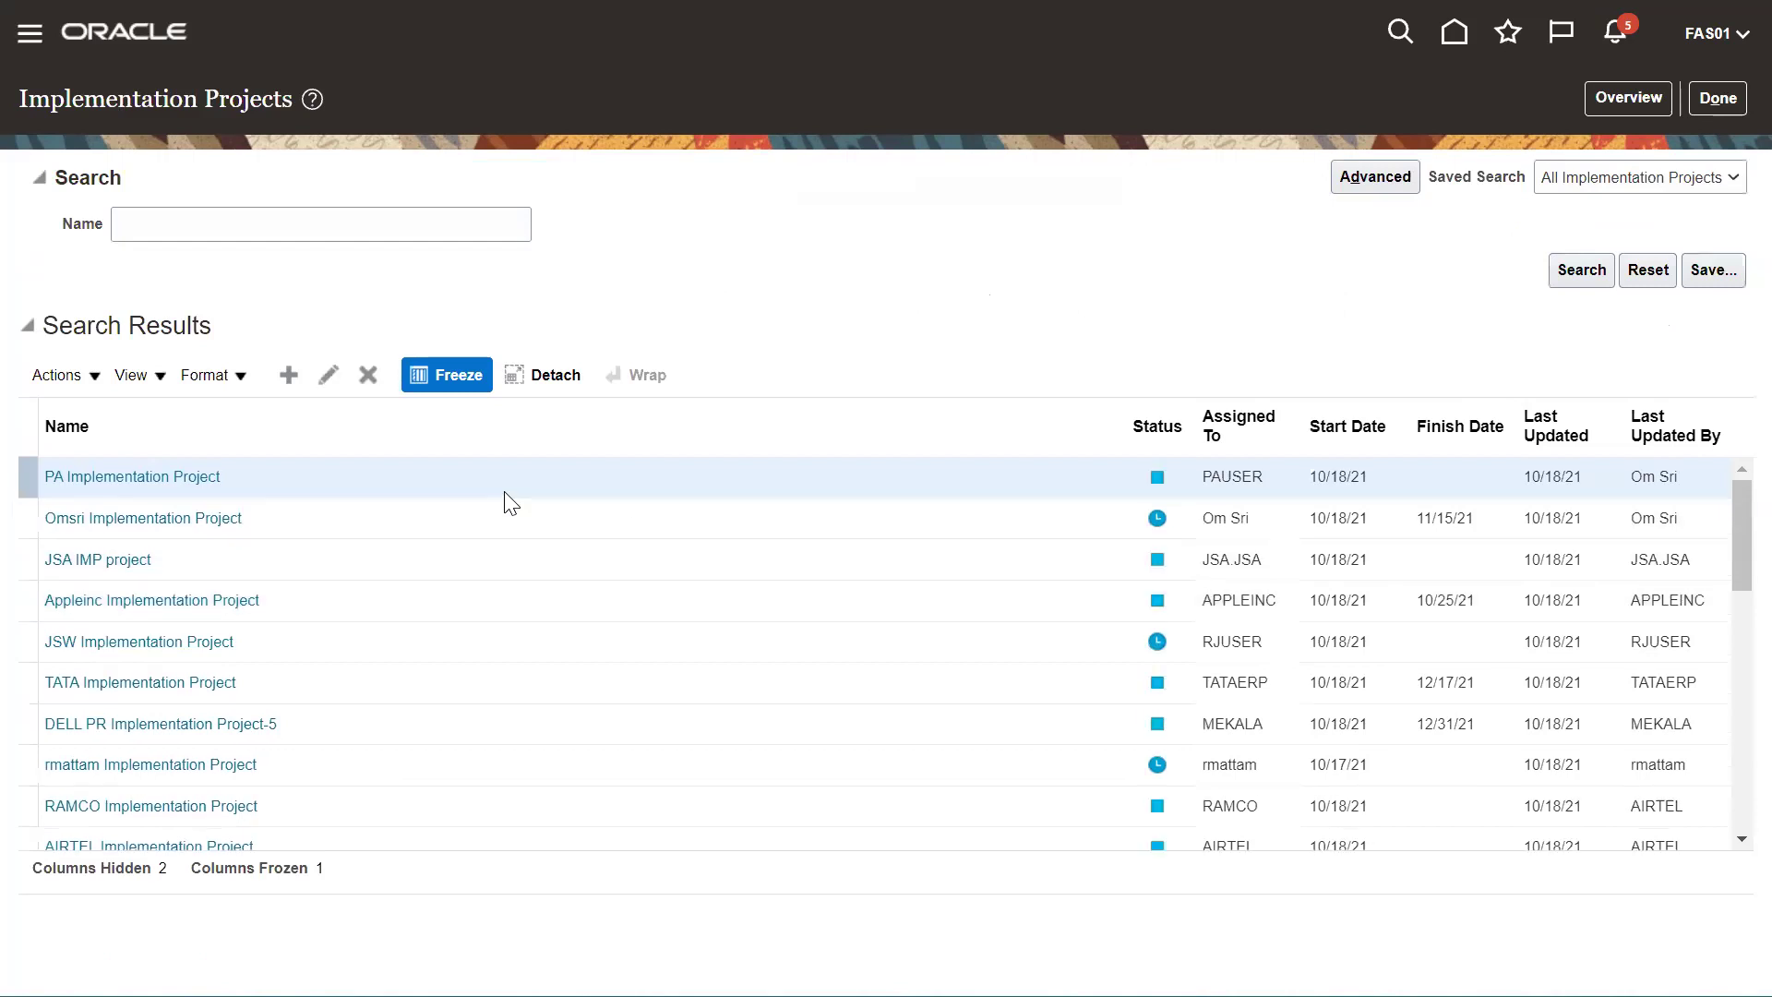
Create a new implementation project, opening the form prefilled with Implementation Project-5.
{"action": "left_click", "coordinate": [220, 217]}
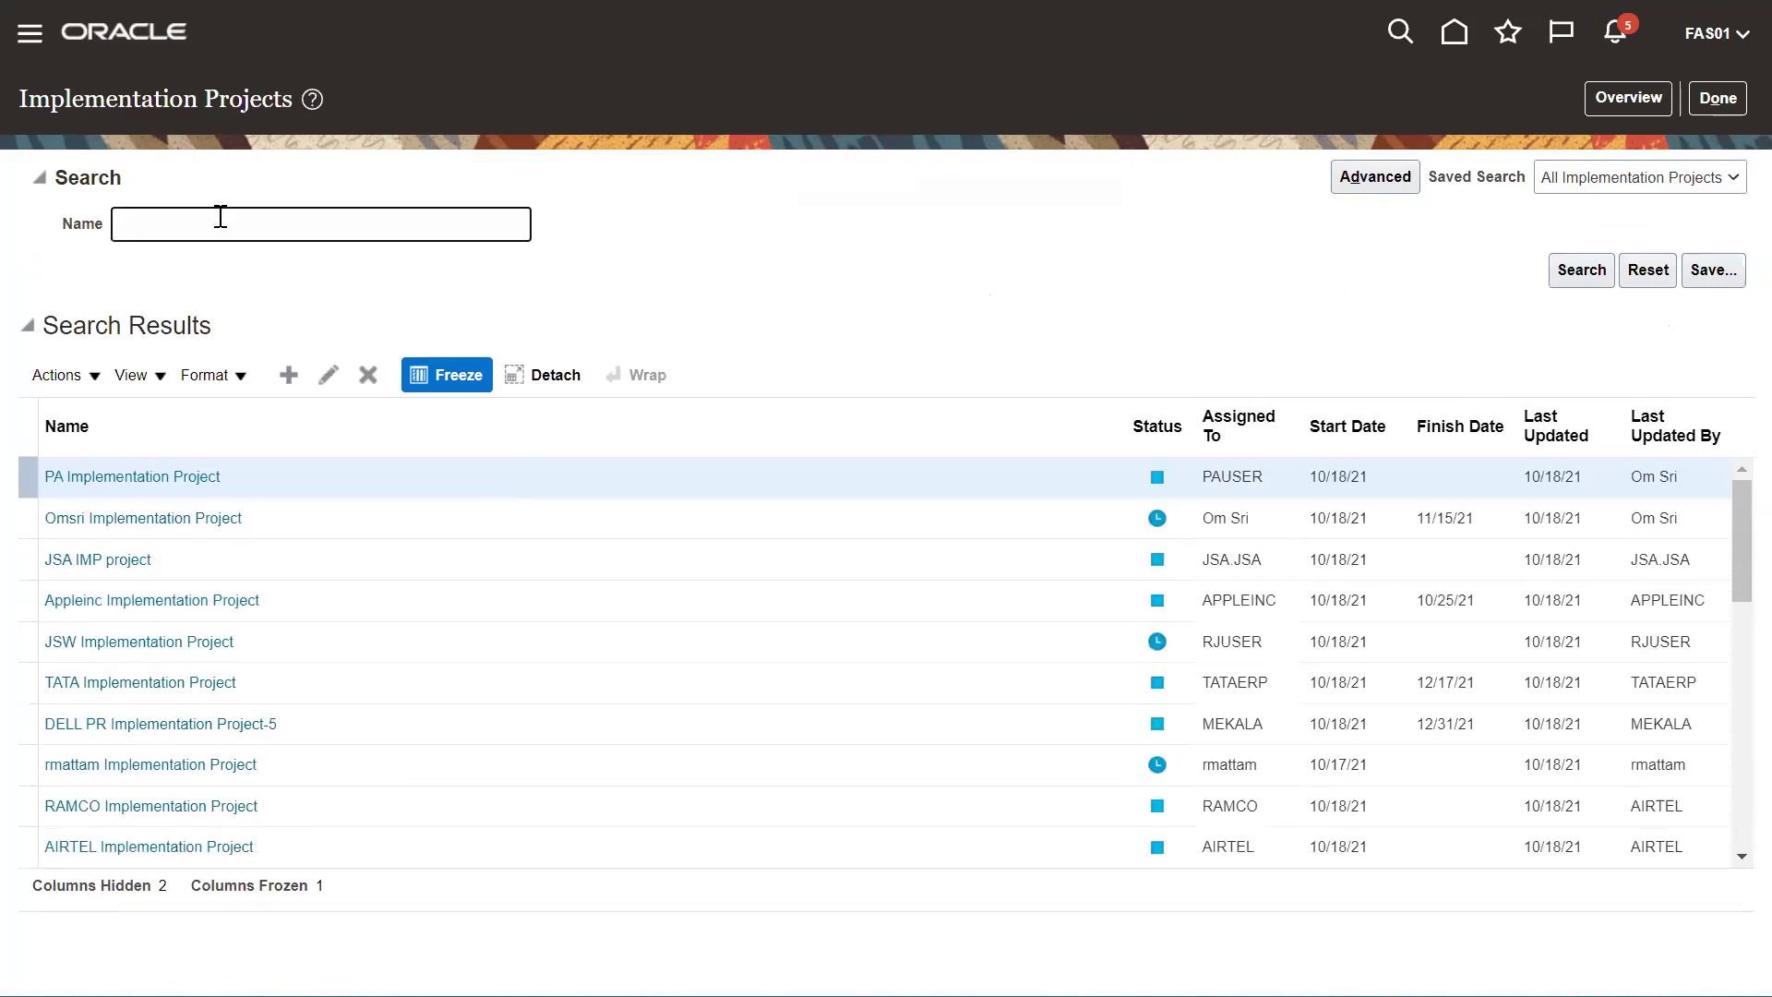
{"action": "left_click", "coordinate": [286, 373]}
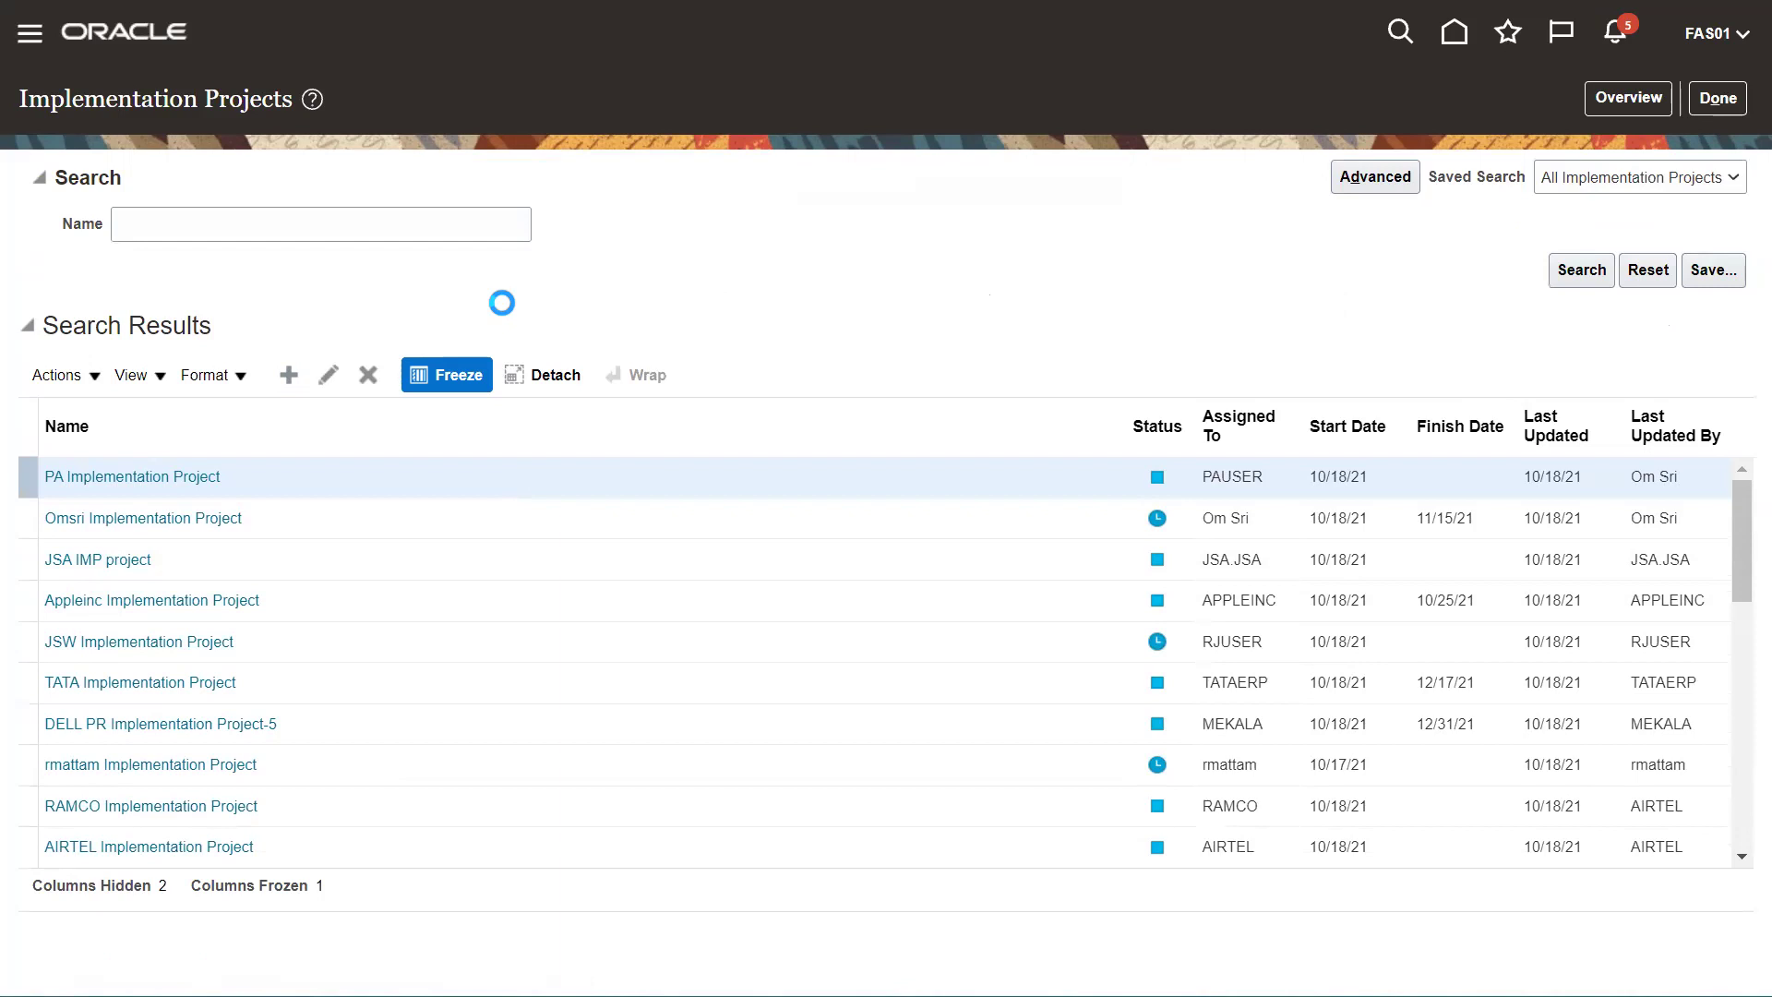
{"action": "left_click", "coordinate": [310, 199]}
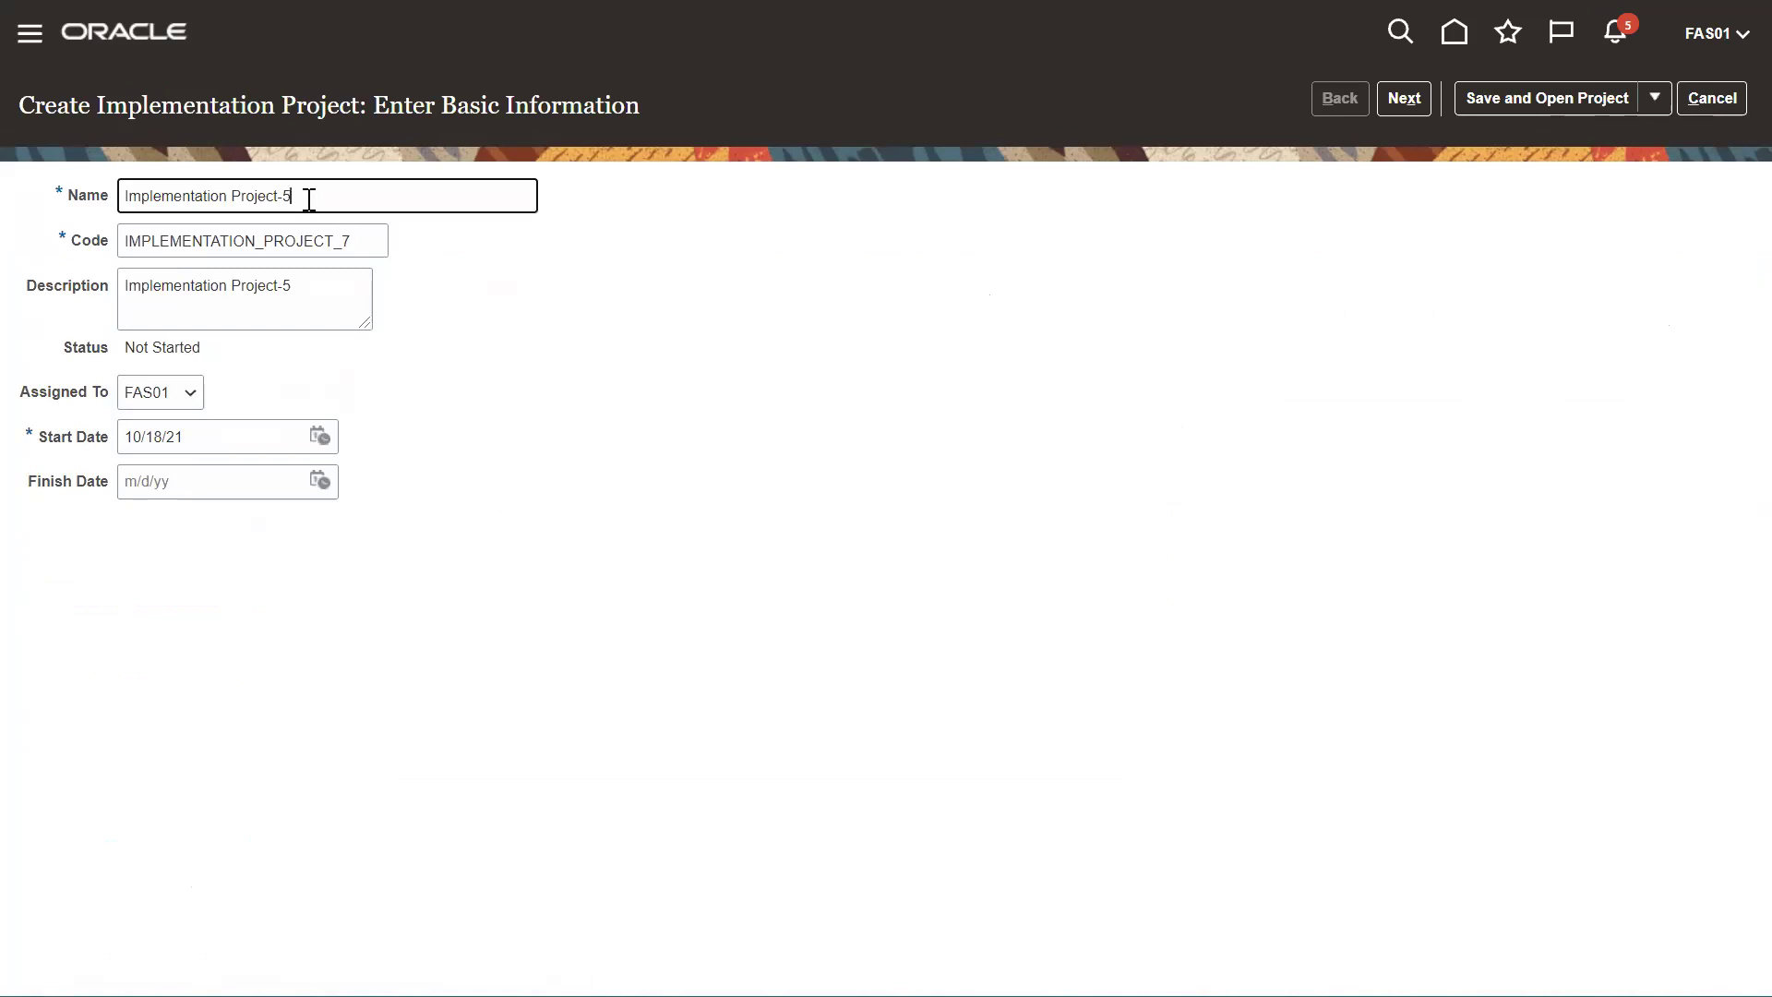
Rename the project to 'VMS Implementation', auto-filling code VMS_IMPLEMENTATION and the description.
{"action": "key", "text": "Left"}
{"action": "key", "text": "Left"}
{"action": "key", "text": "Left"}
{"action": "key", "text": "Left"}
{"action": "key", "text": "Left"}
{"action": "key", "text": "Left"}
{"action": "key", "text": "Left"}
{"action": "key", "text": "Left"}
{"action": "key", "text": "Left"}
{"action": "key", "text": "Left"}
{"action": "key", "text": "Left"}
{"action": "key", "text": "Left"}
{"action": "key", "text": "Left"}
{"action": "key", "text": "Left"}
{"action": "key", "text": "shift+End"}
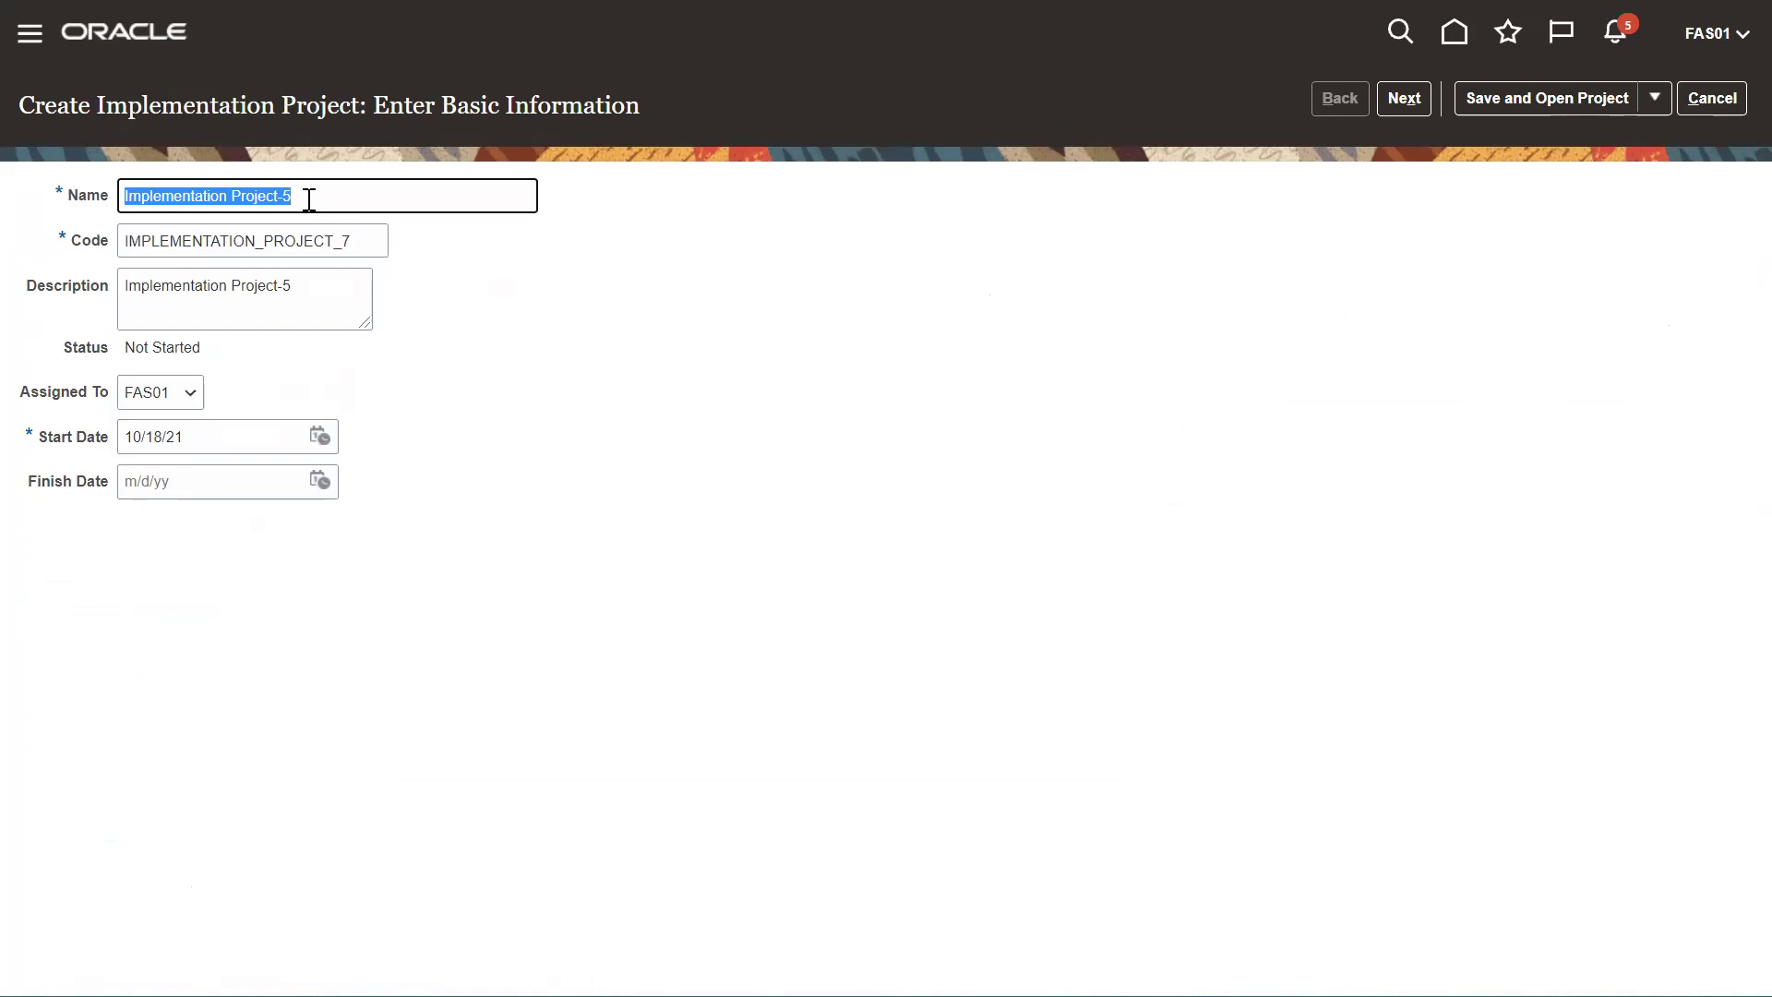
{"action": "type", "text": "VMS"}
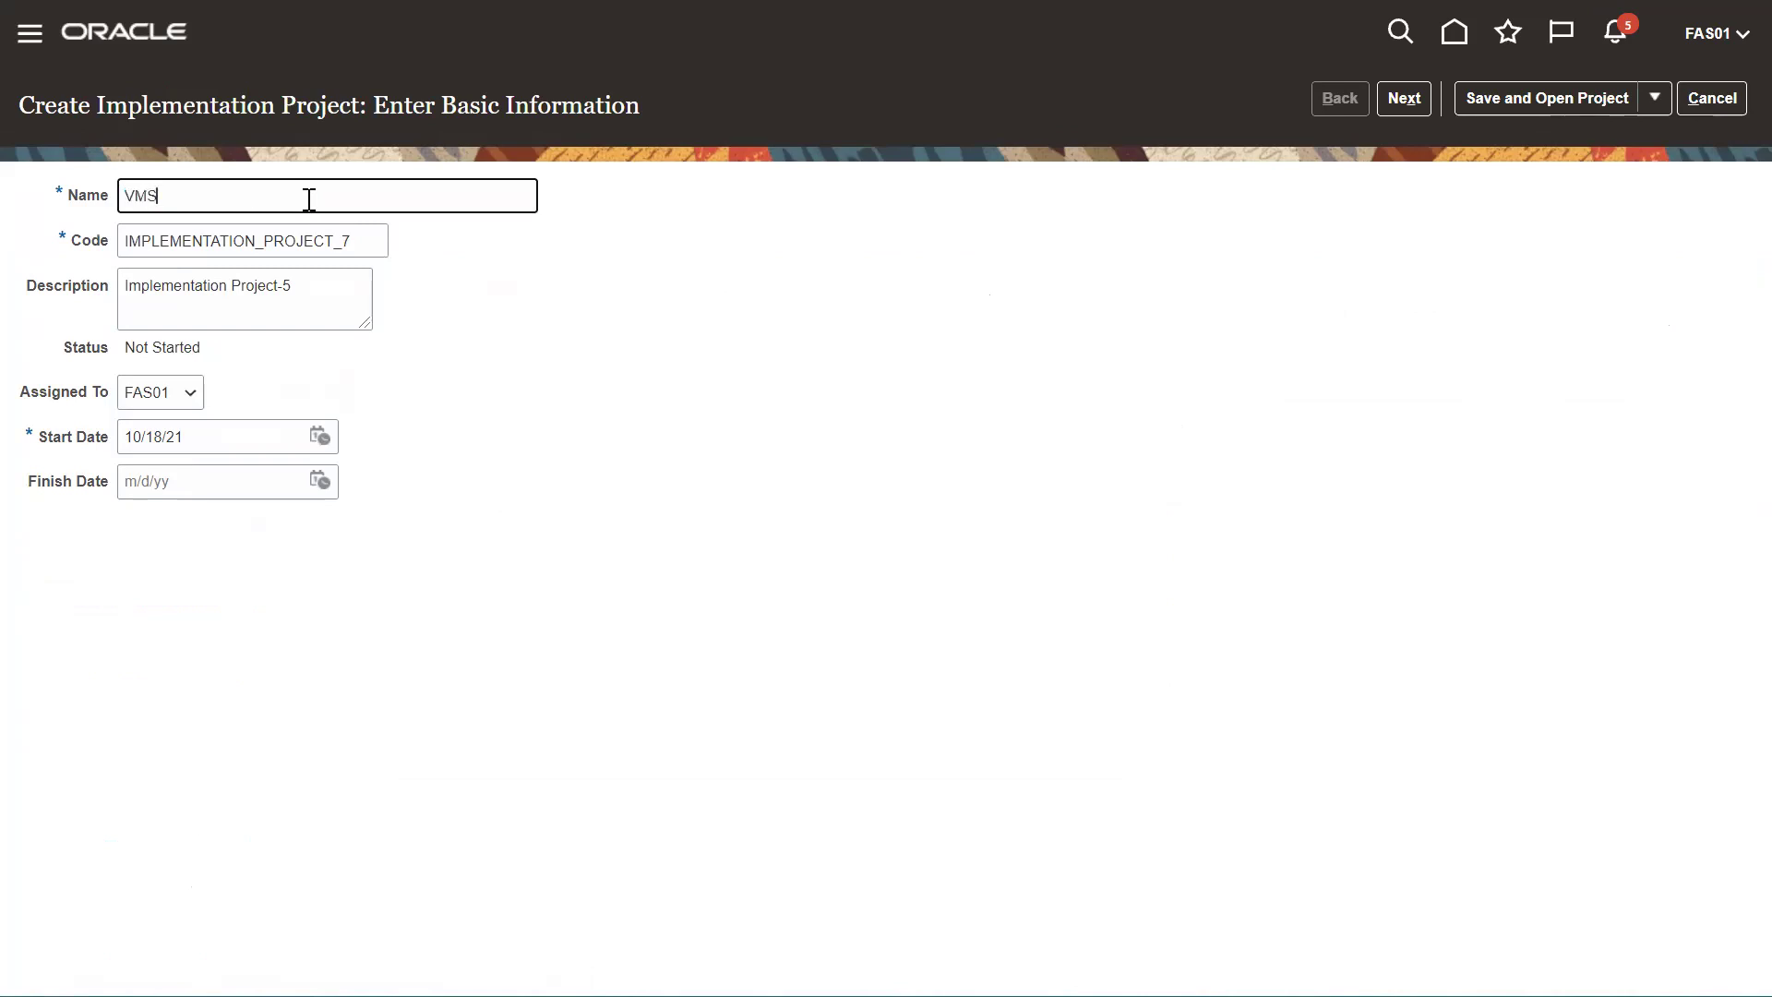
{"action": "type", "text": " Implementation"}
{"action": "key", "text": "Tab"}
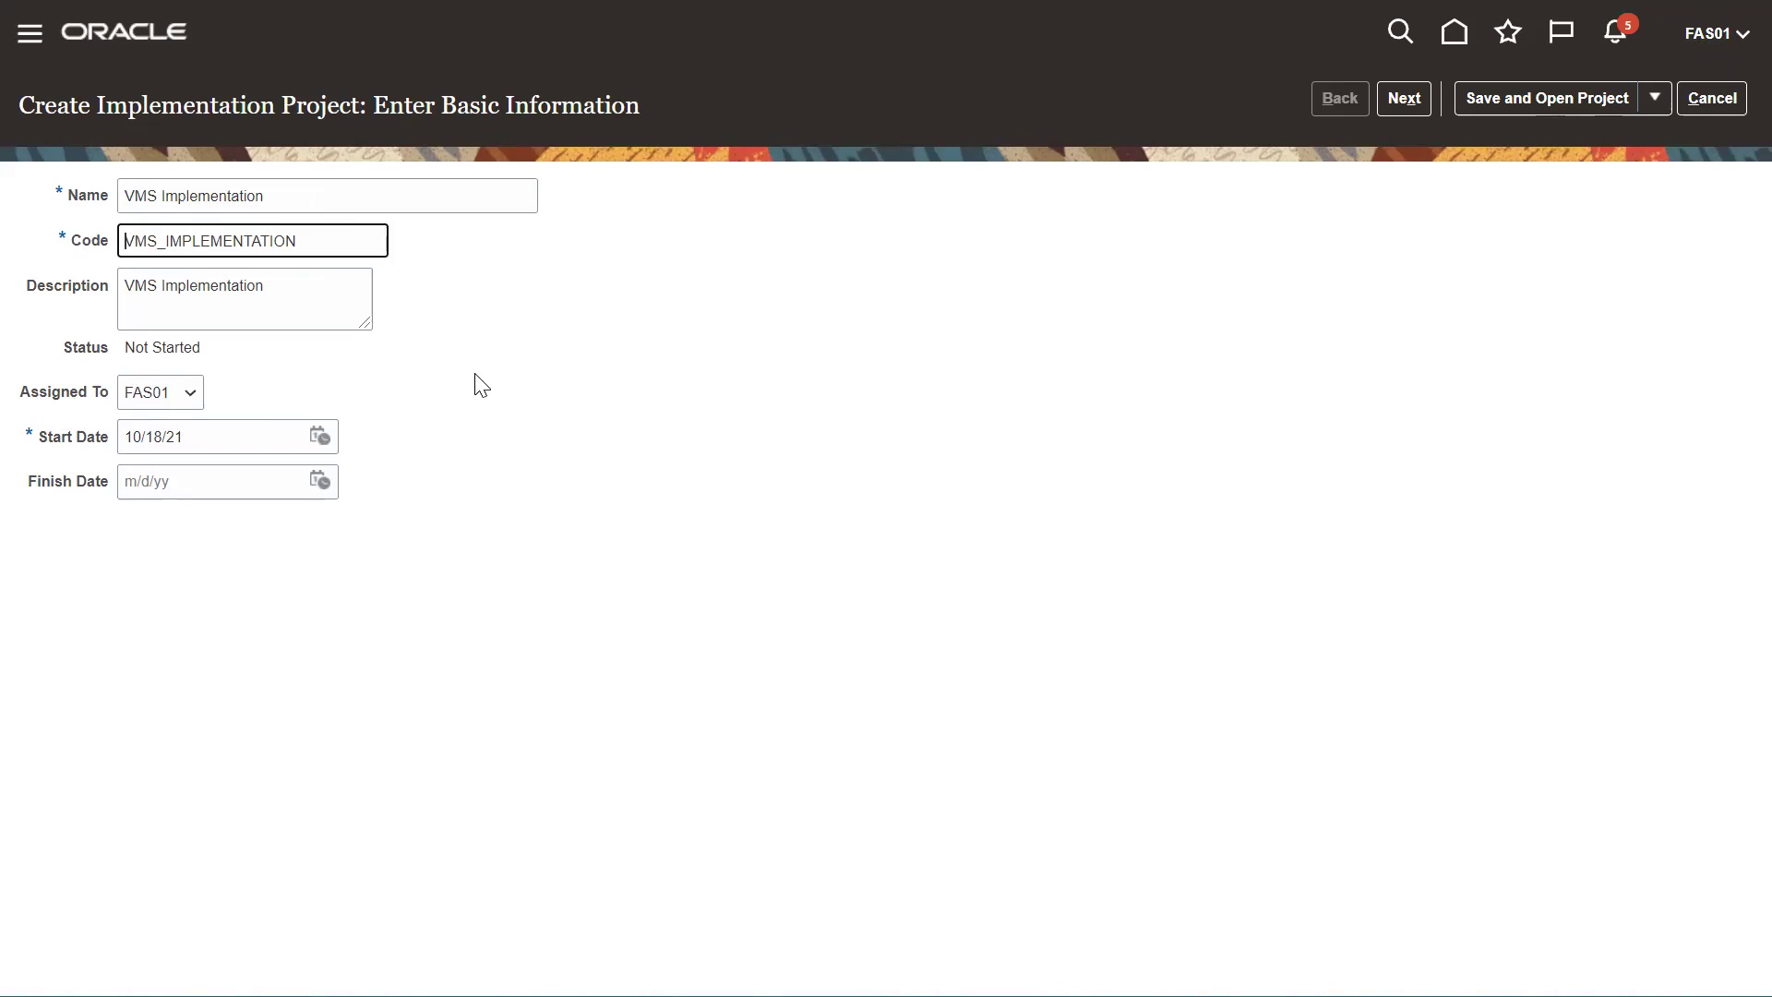
Set the project start date to 1/1/21 and continue to offering selection.
{"action": "left_click", "coordinate": [215, 439]}
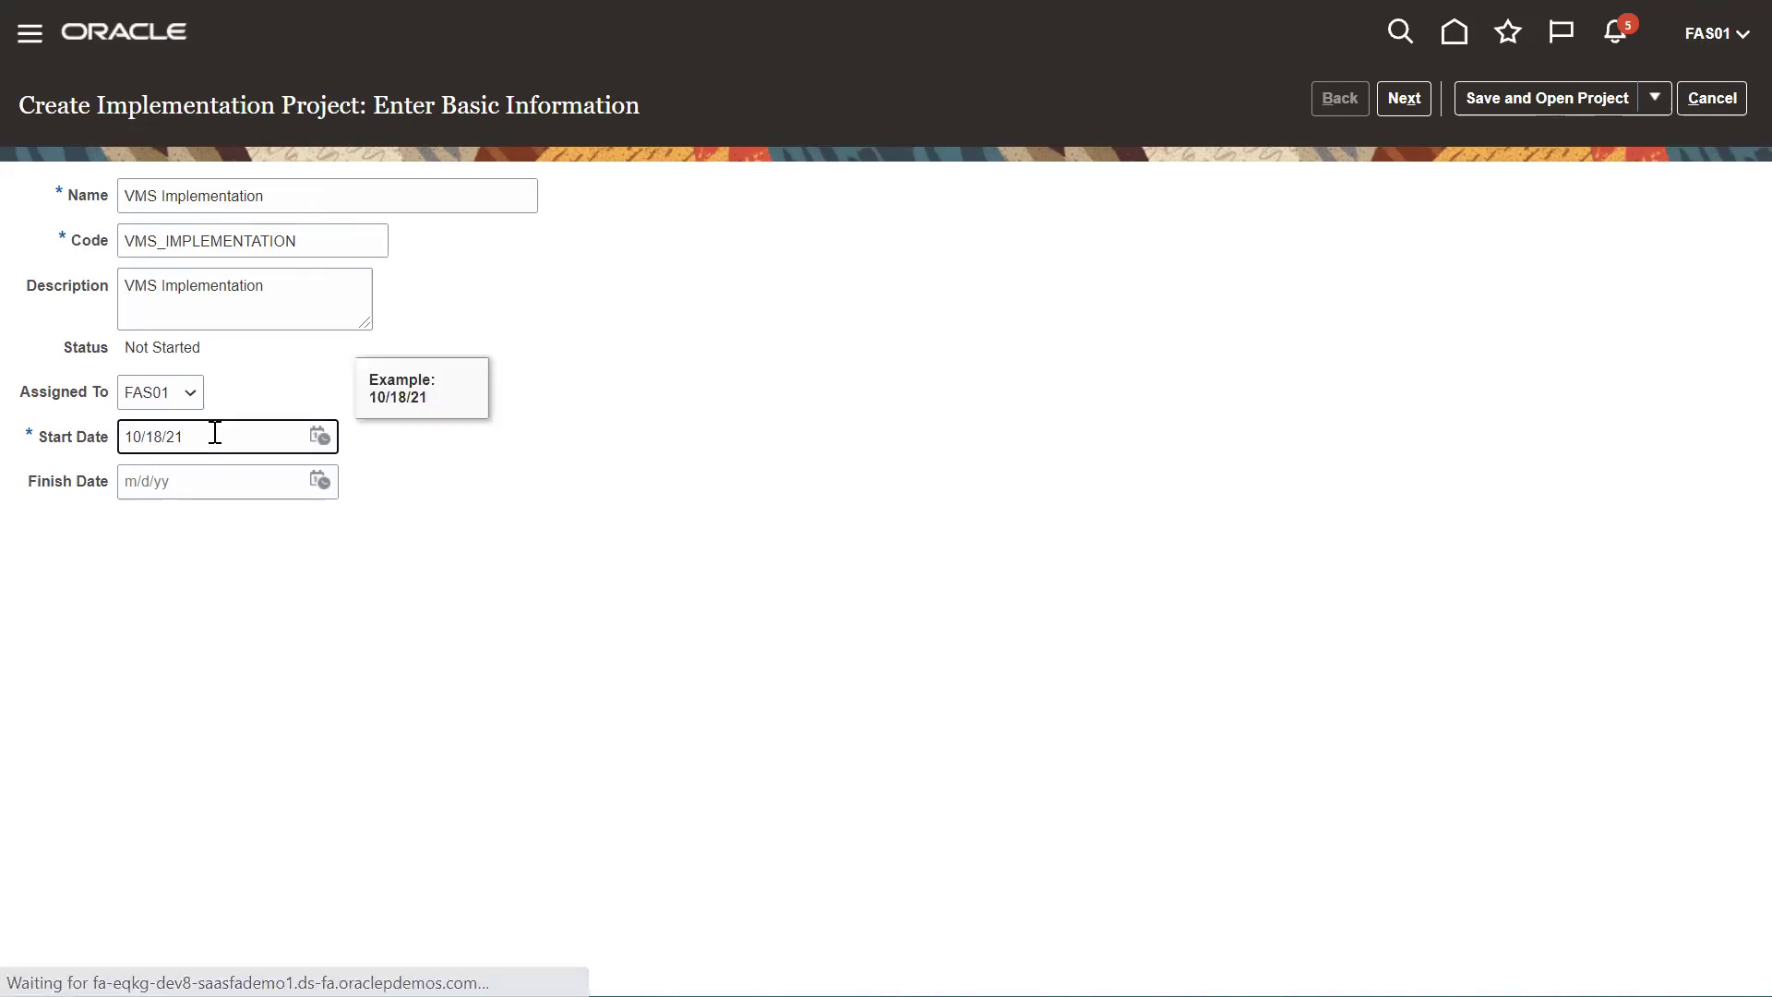
{"action": "left_click", "coordinate": [320, 436]}
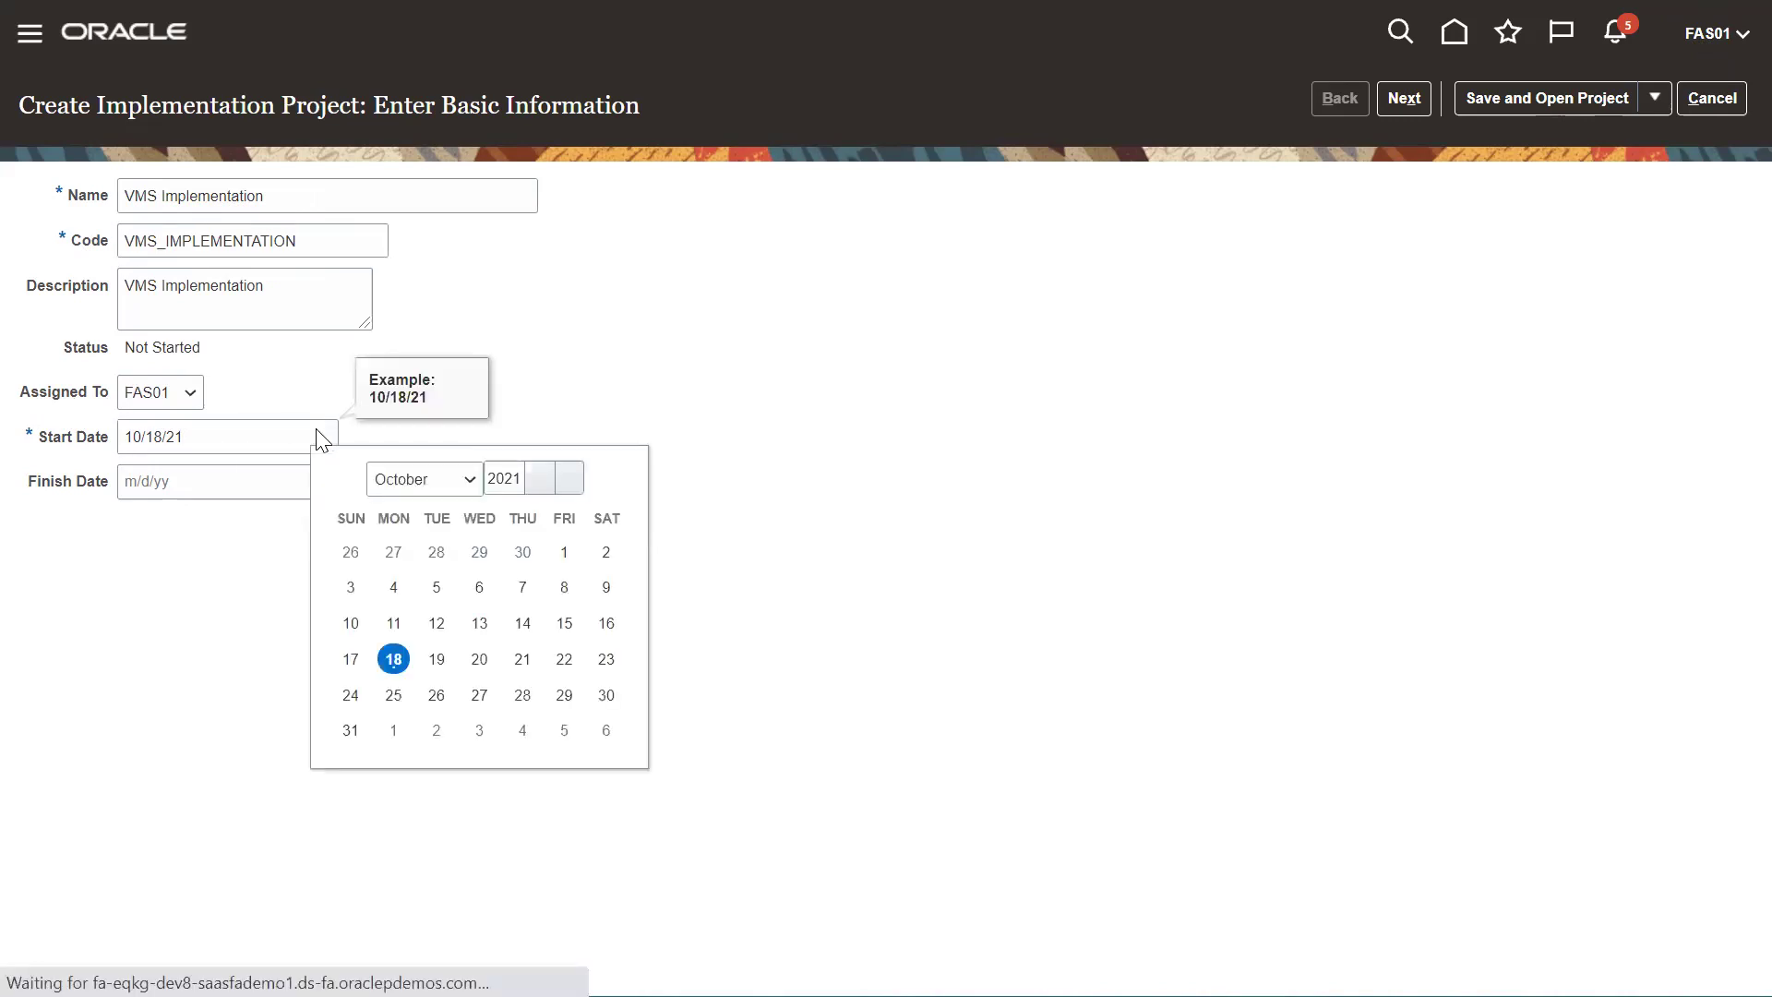
{"action": "left_click", "coordinate": [471, 483]}
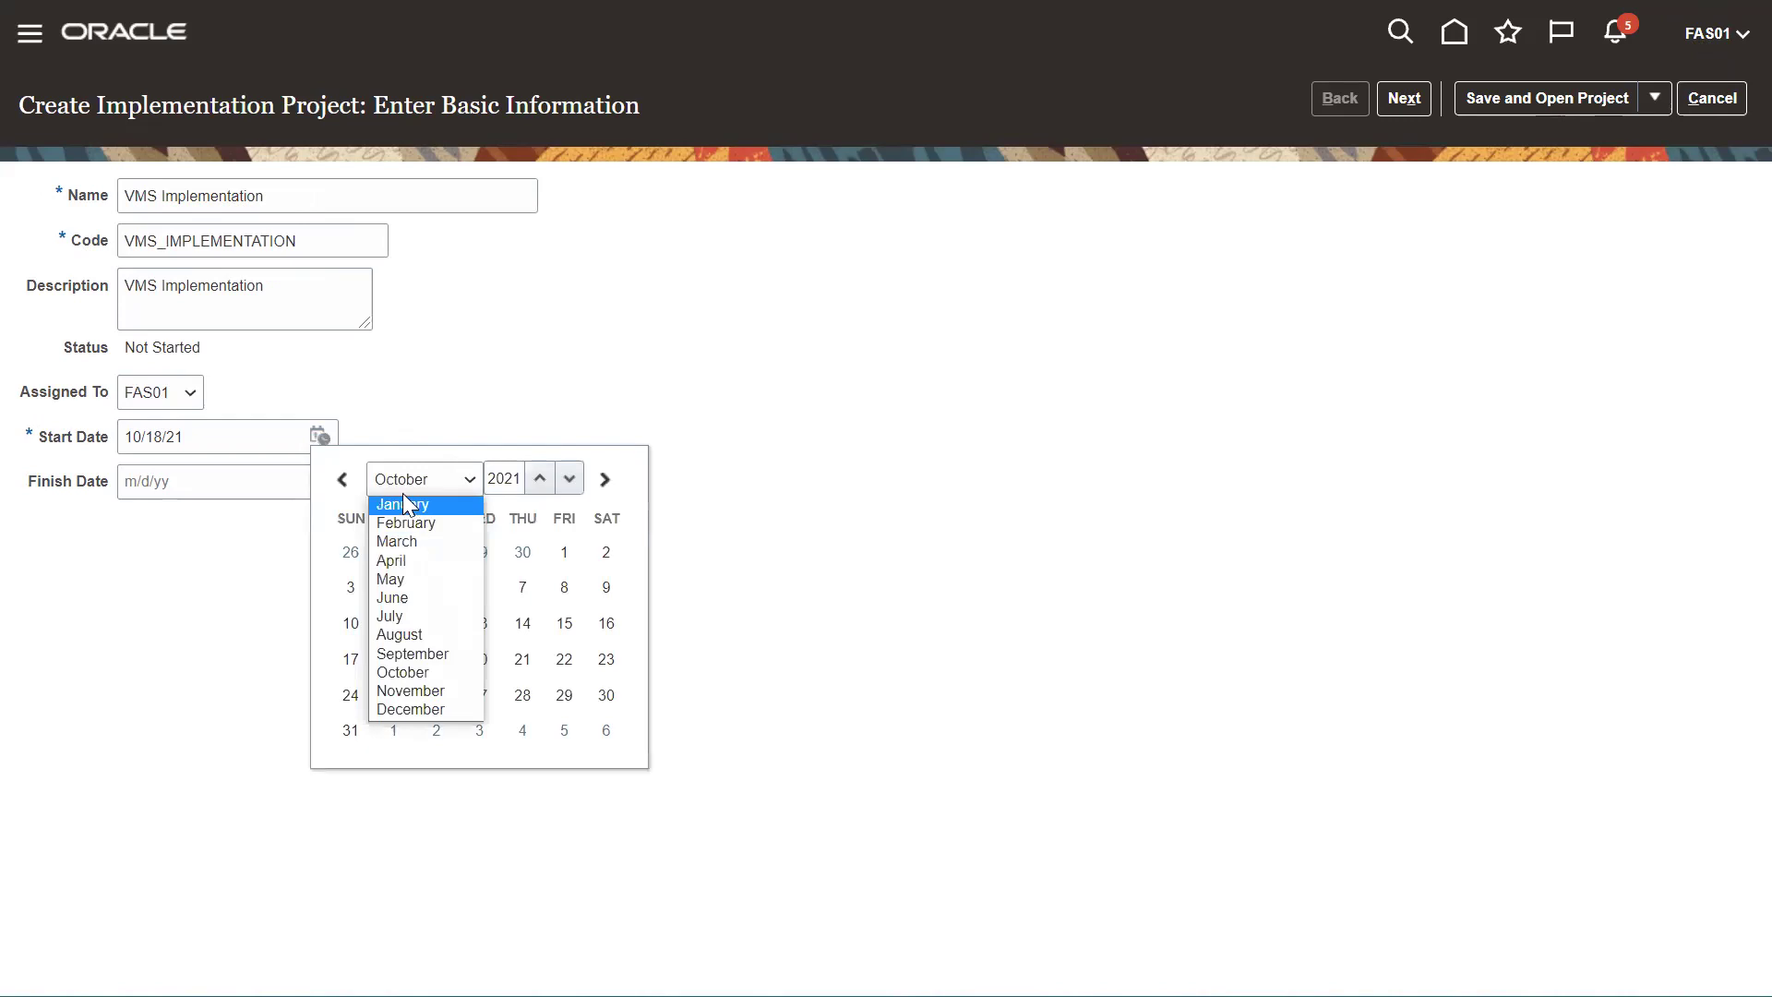
{"action": "left_click", "coordinate": [432, 506]}
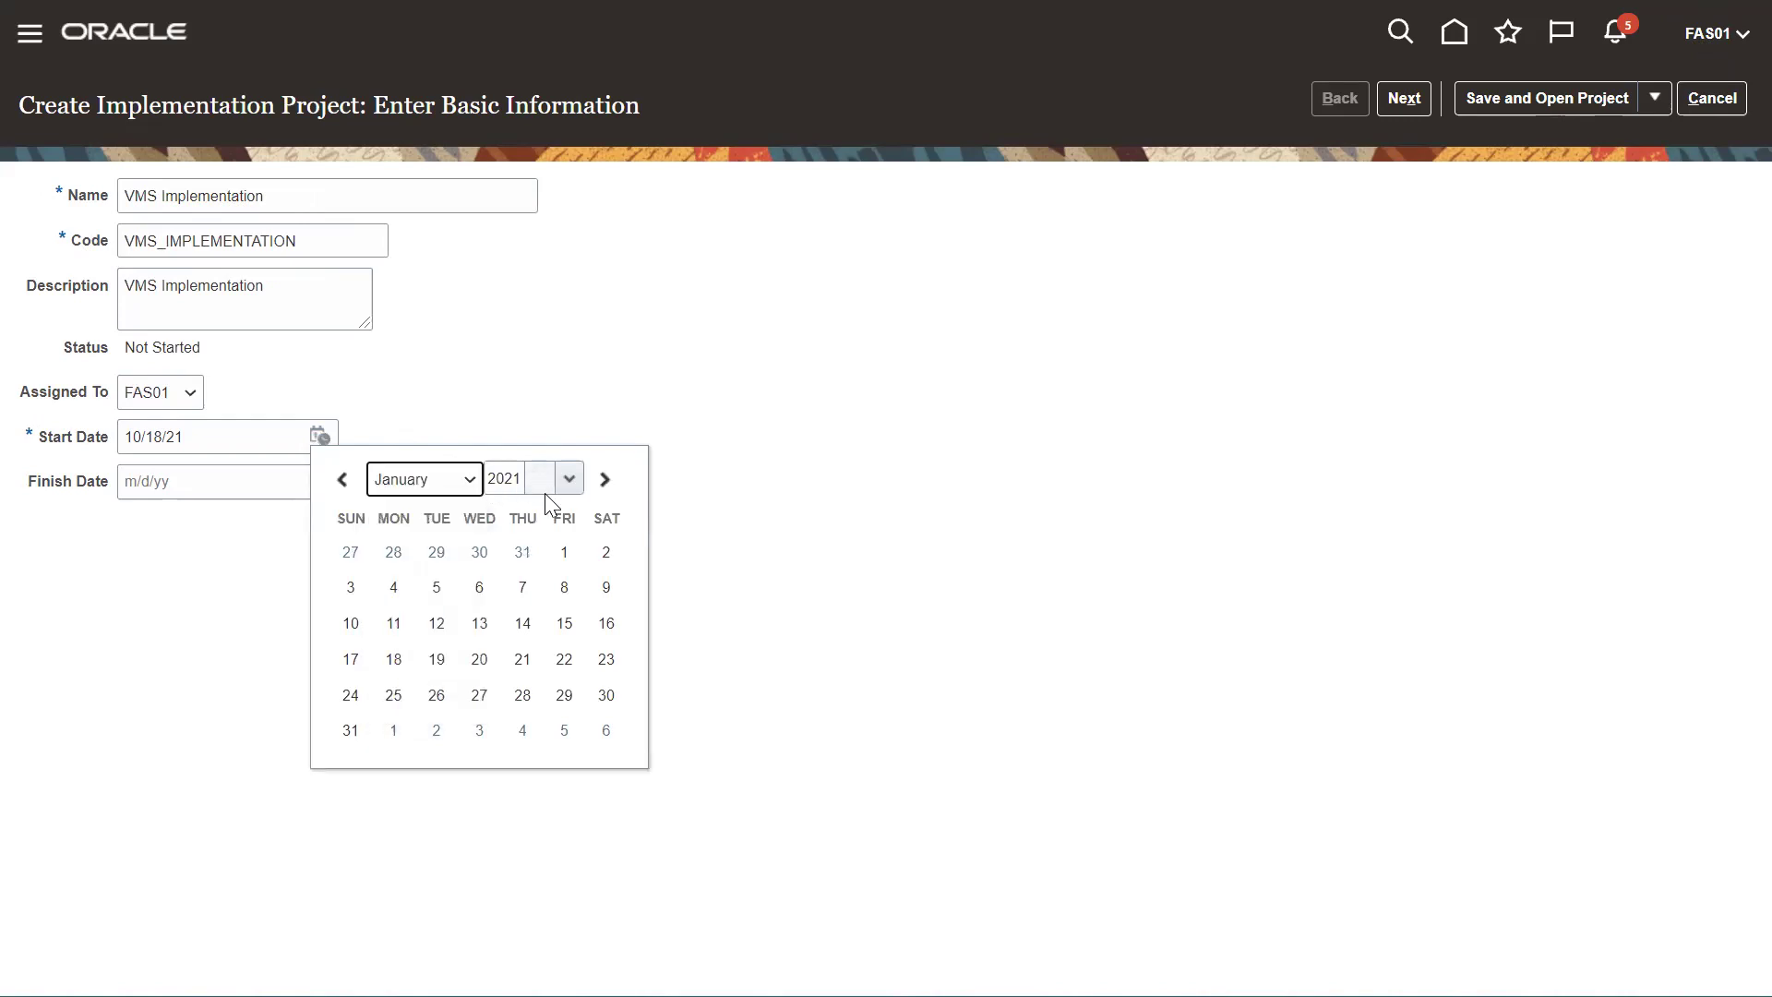
{"action": "left_click", "coordinate": [564, 552]}
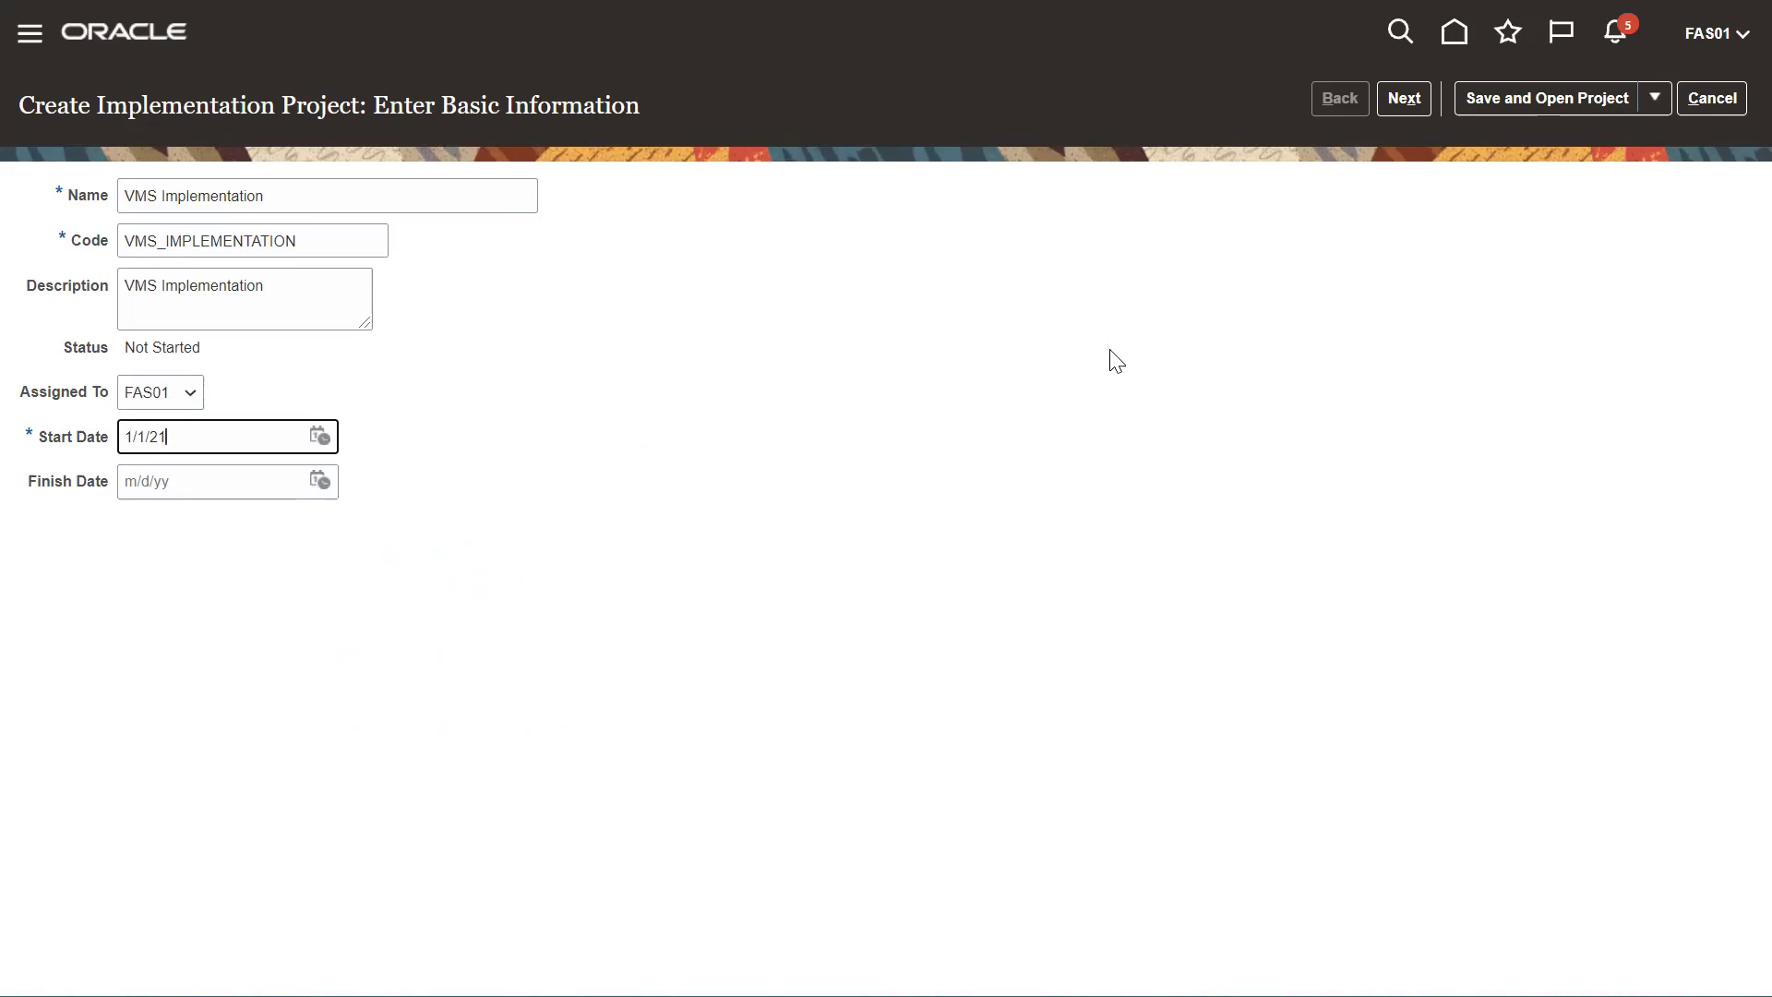
{"action": "left_click", "coordinate": [1412, 98]}
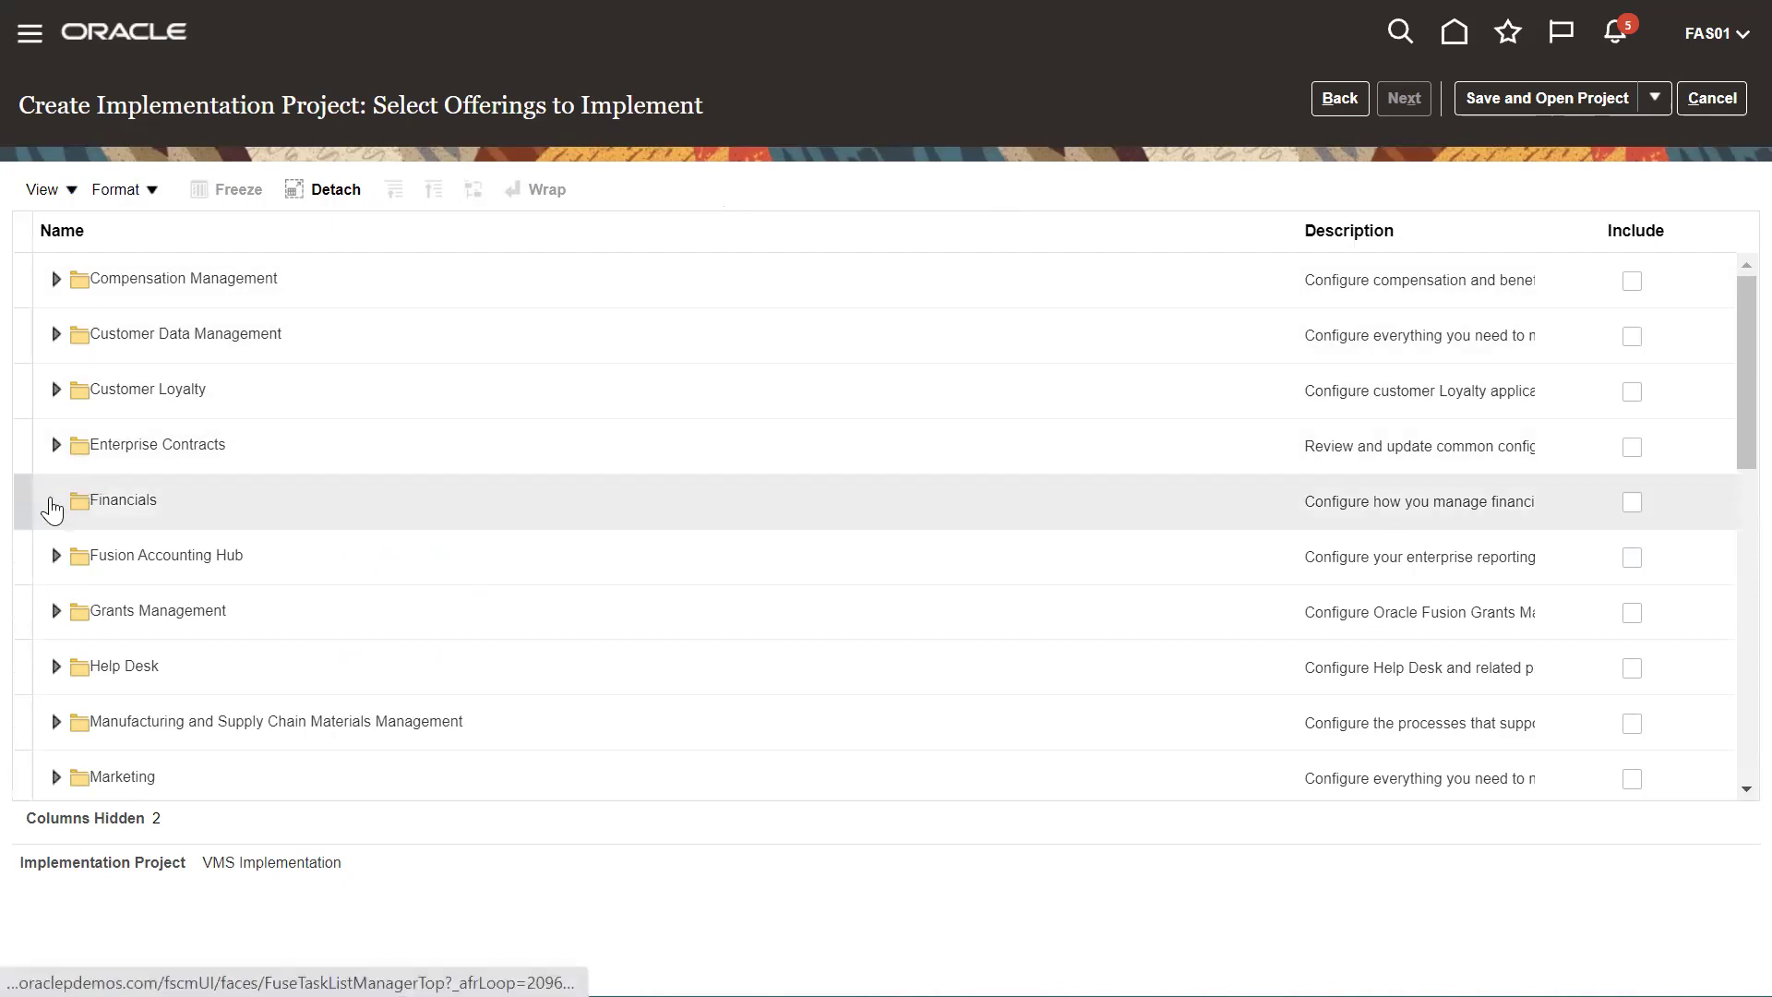
Expand Financials and dismiss the warning that Supplier Invoice Processing needs Financials selected first.
{"action": "left_click", "coordinate": [54, 503]}
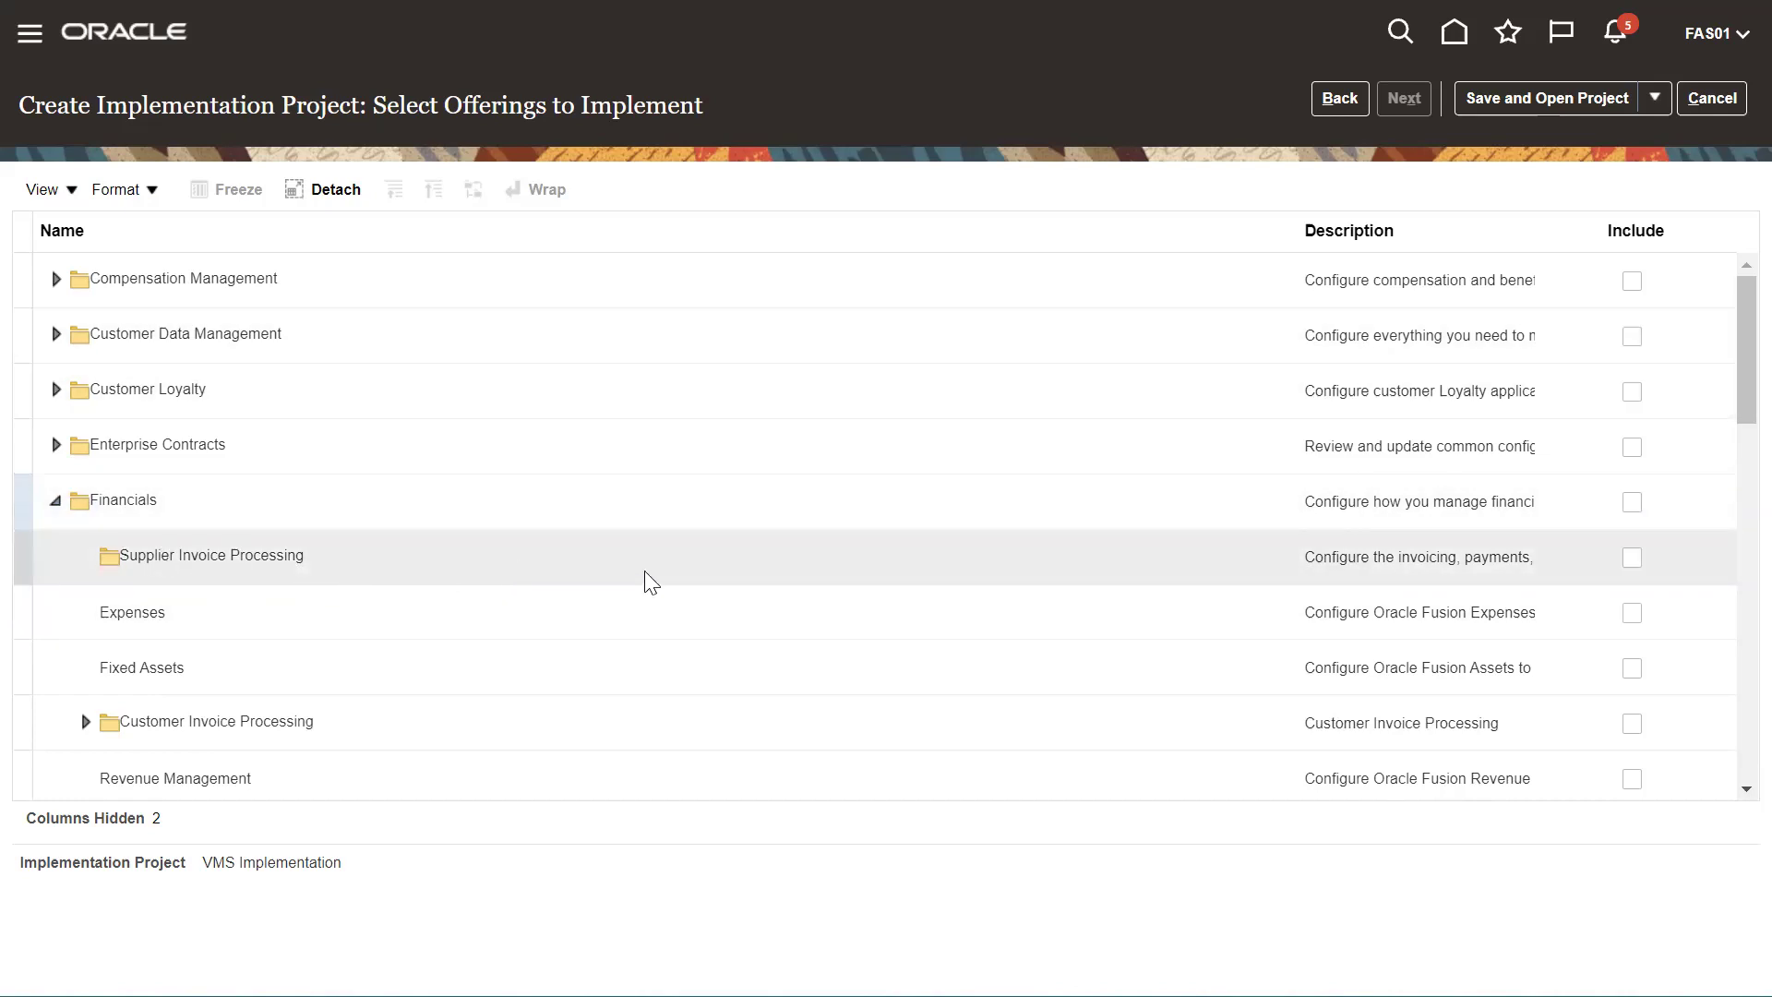
{"action": "left_click", "coordinate": [1632, 558]}
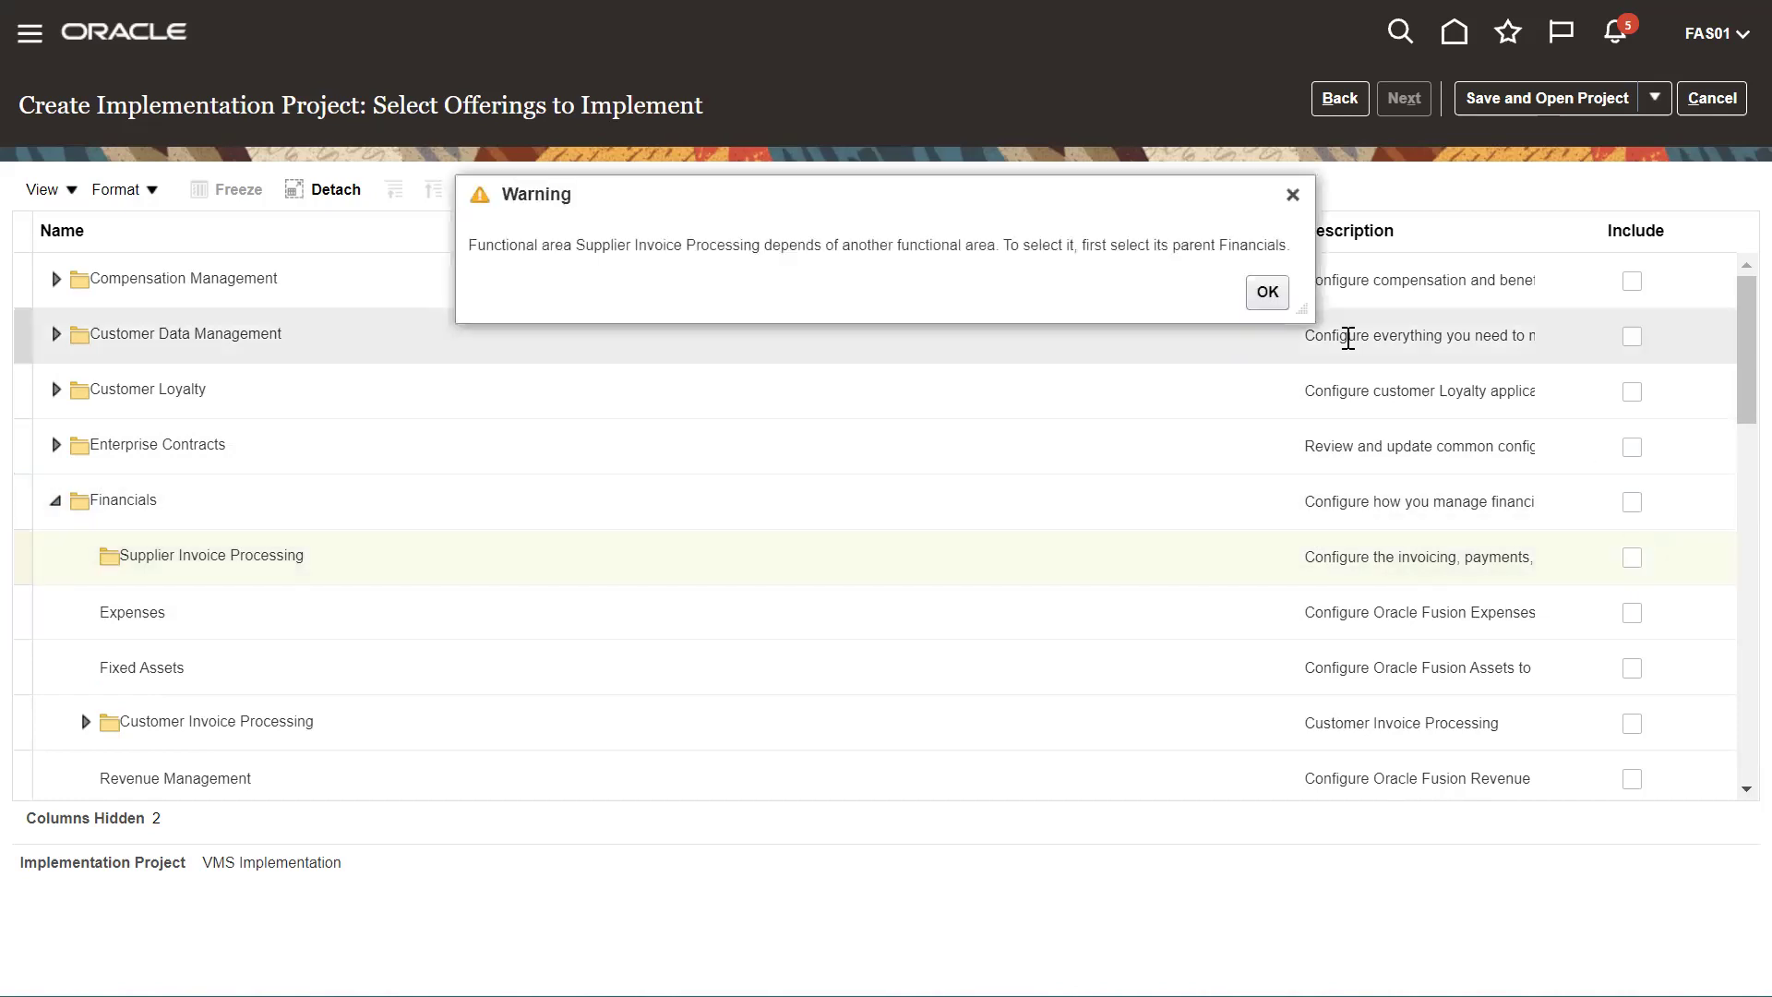
{"action": "left_click", "coordinate": [1267, 292]}
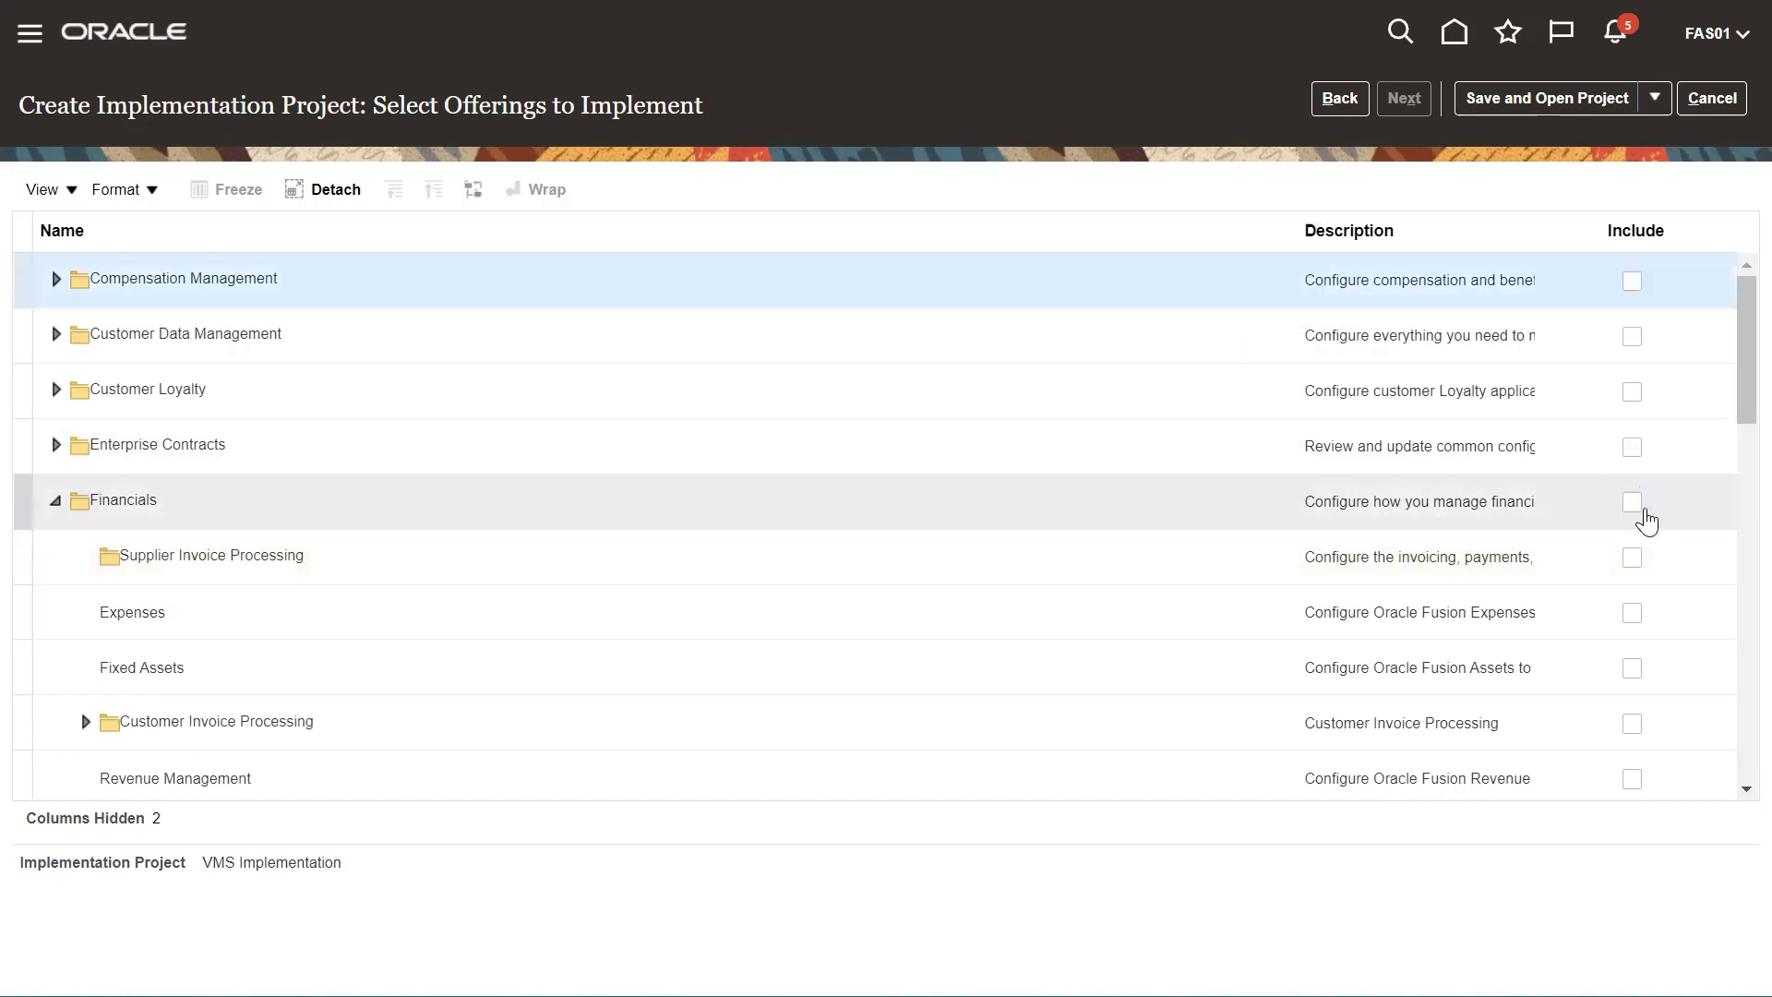
Include the Financials offering with Supplier Invoice Processing, Expenses and Fixed Assets.
{"action": "left_click", "coordinate": [1633, 503]}
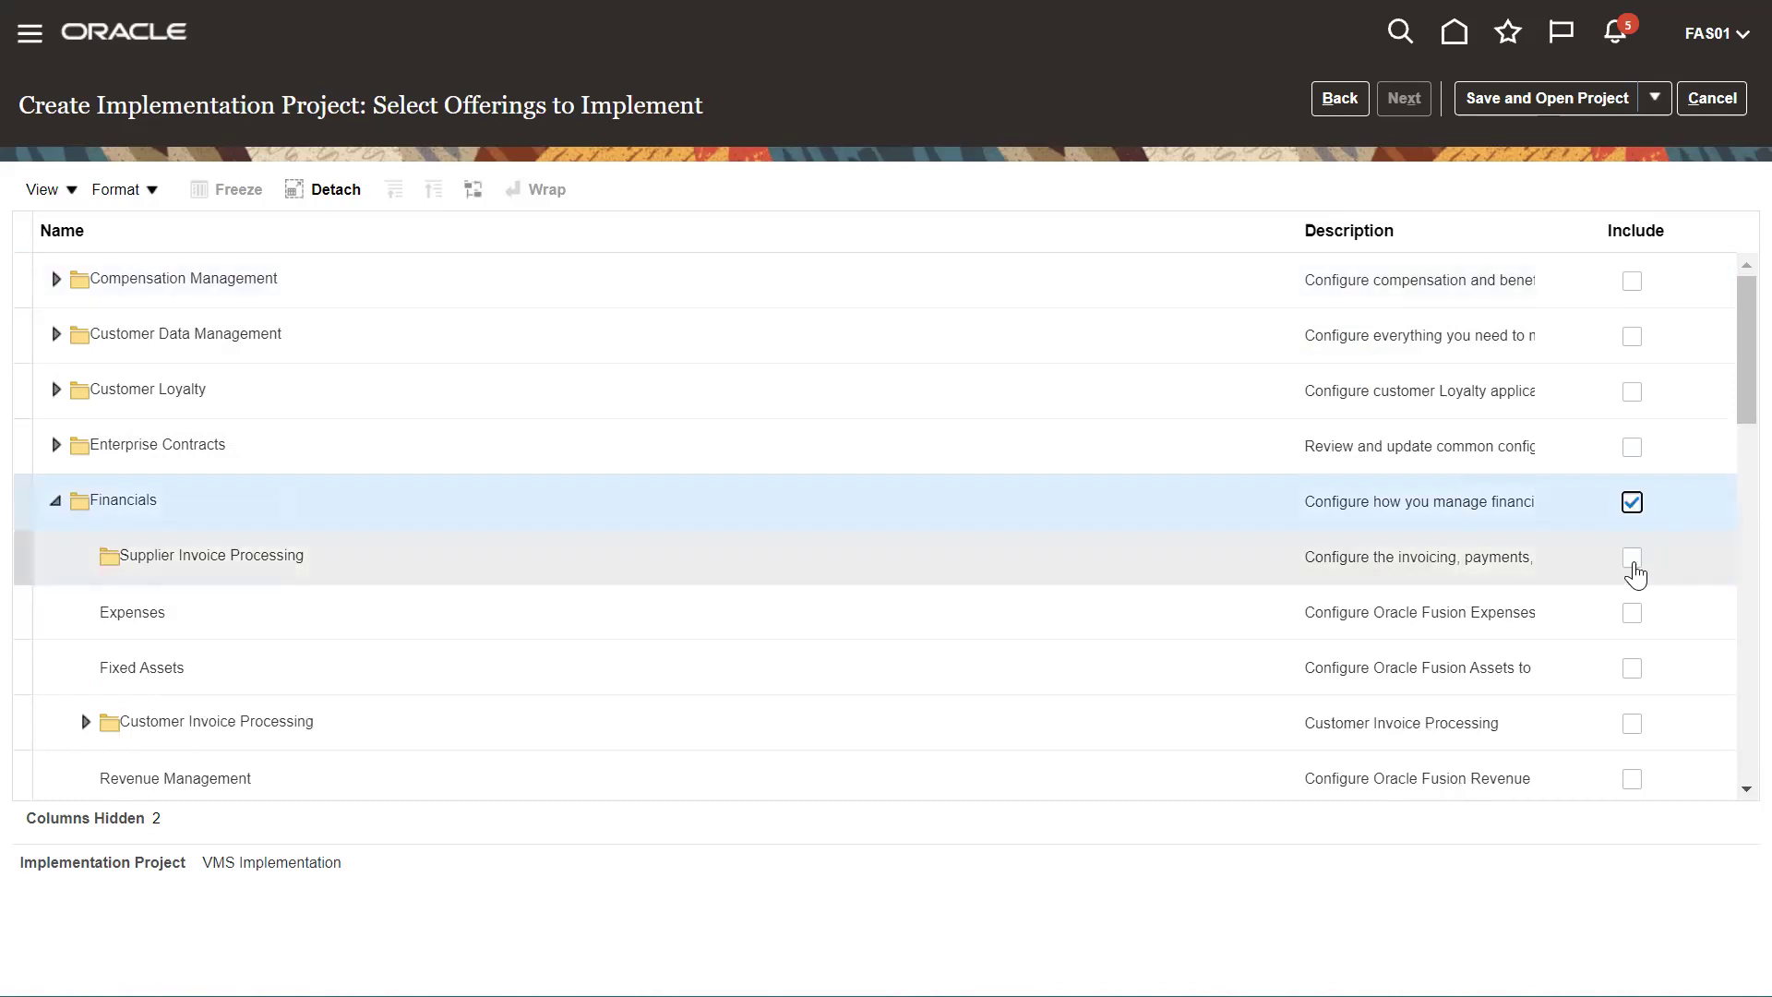
{"action": "left_click", "coordinate": [1632, 559]}
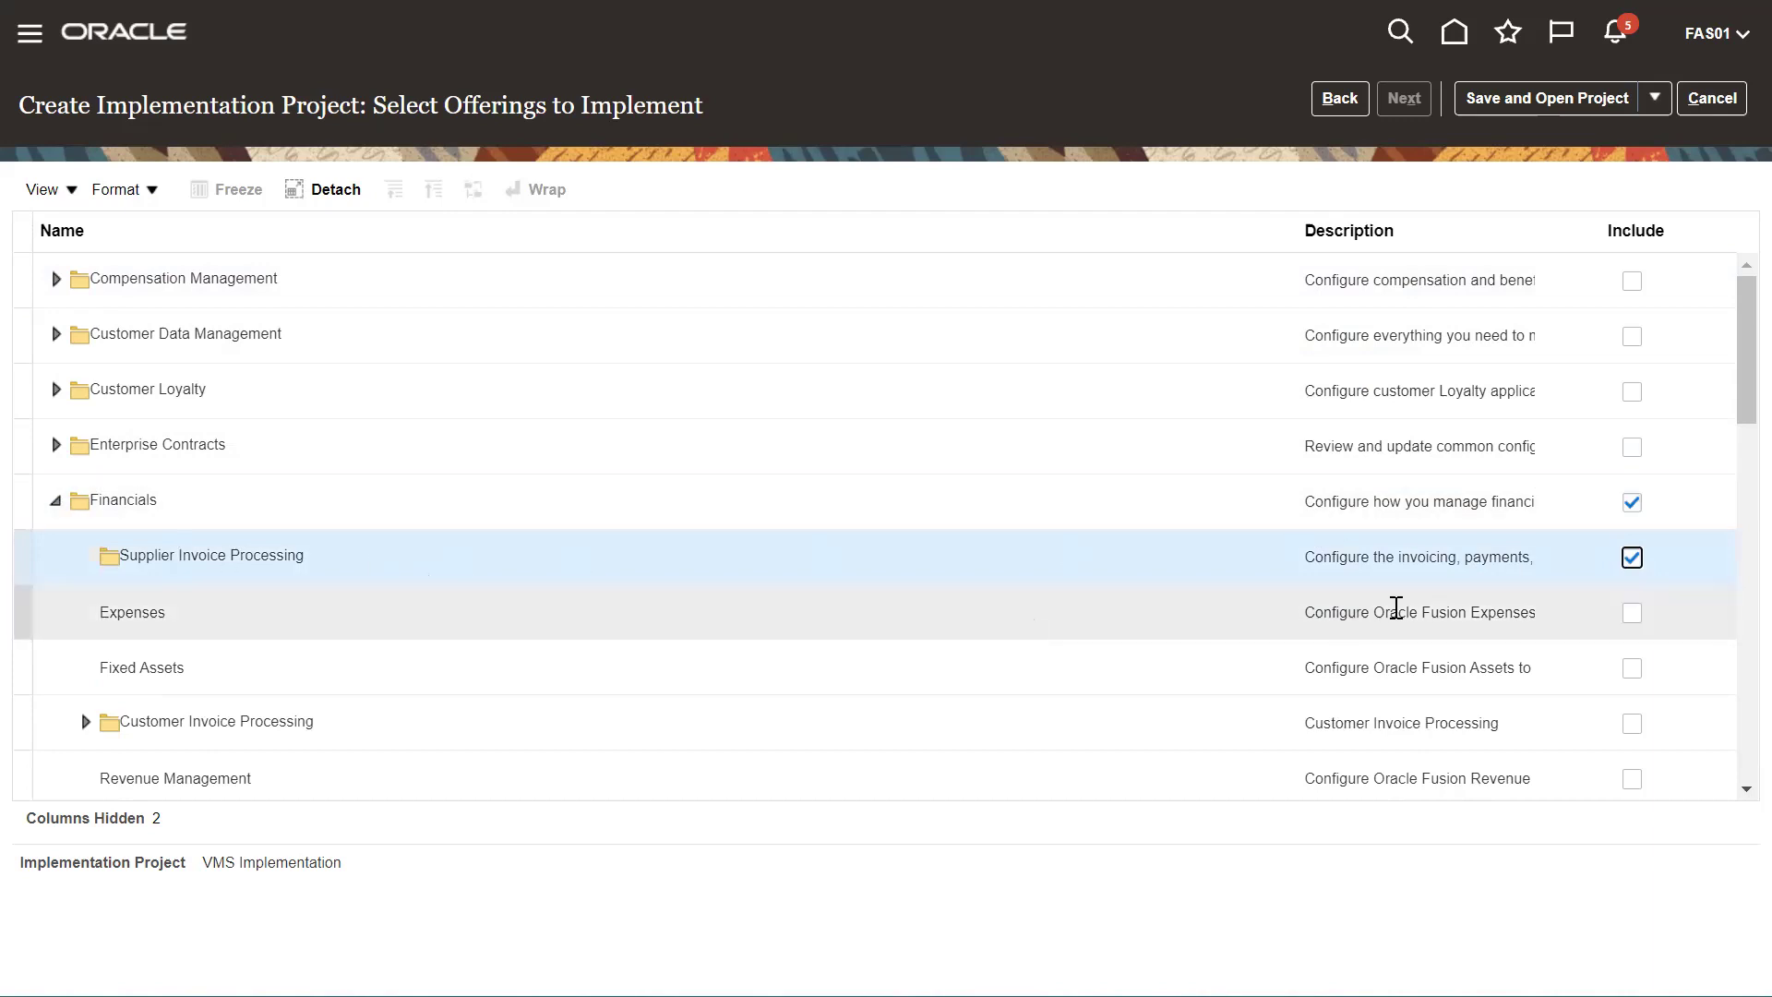
{"action": "left_click", "coordinate": [1632, 615]}
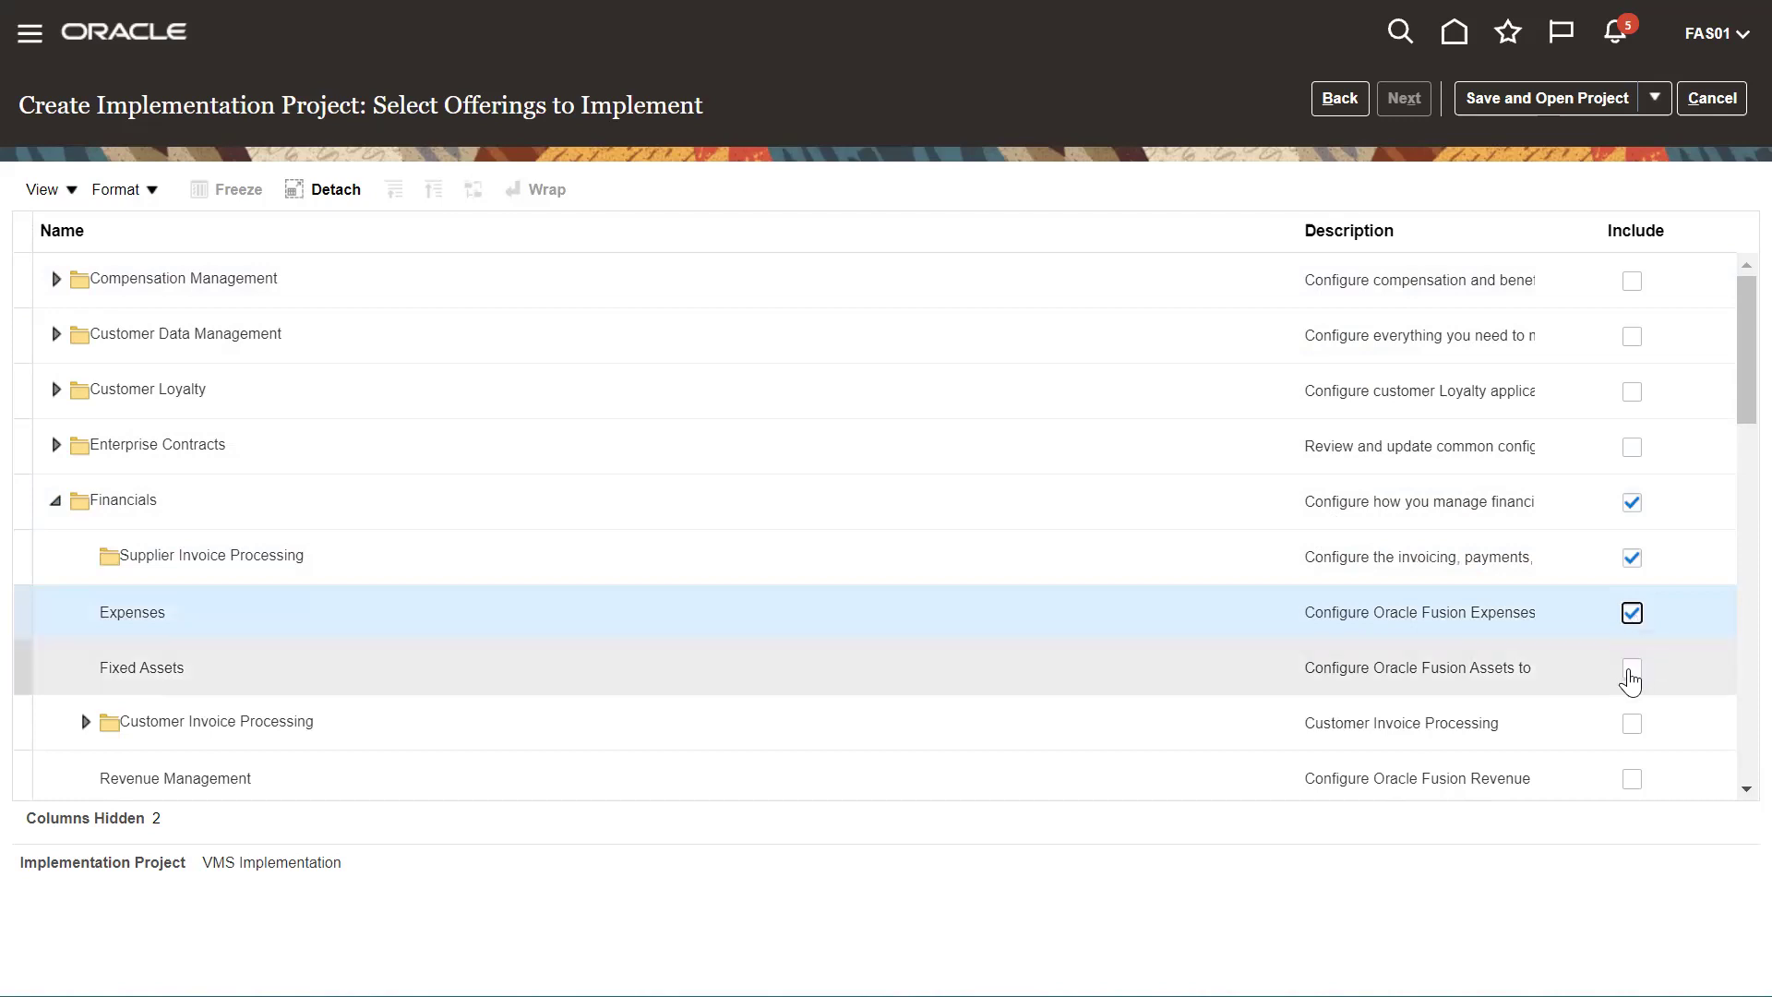
{"action": "left_click", "coordinate": [1631, 678]}
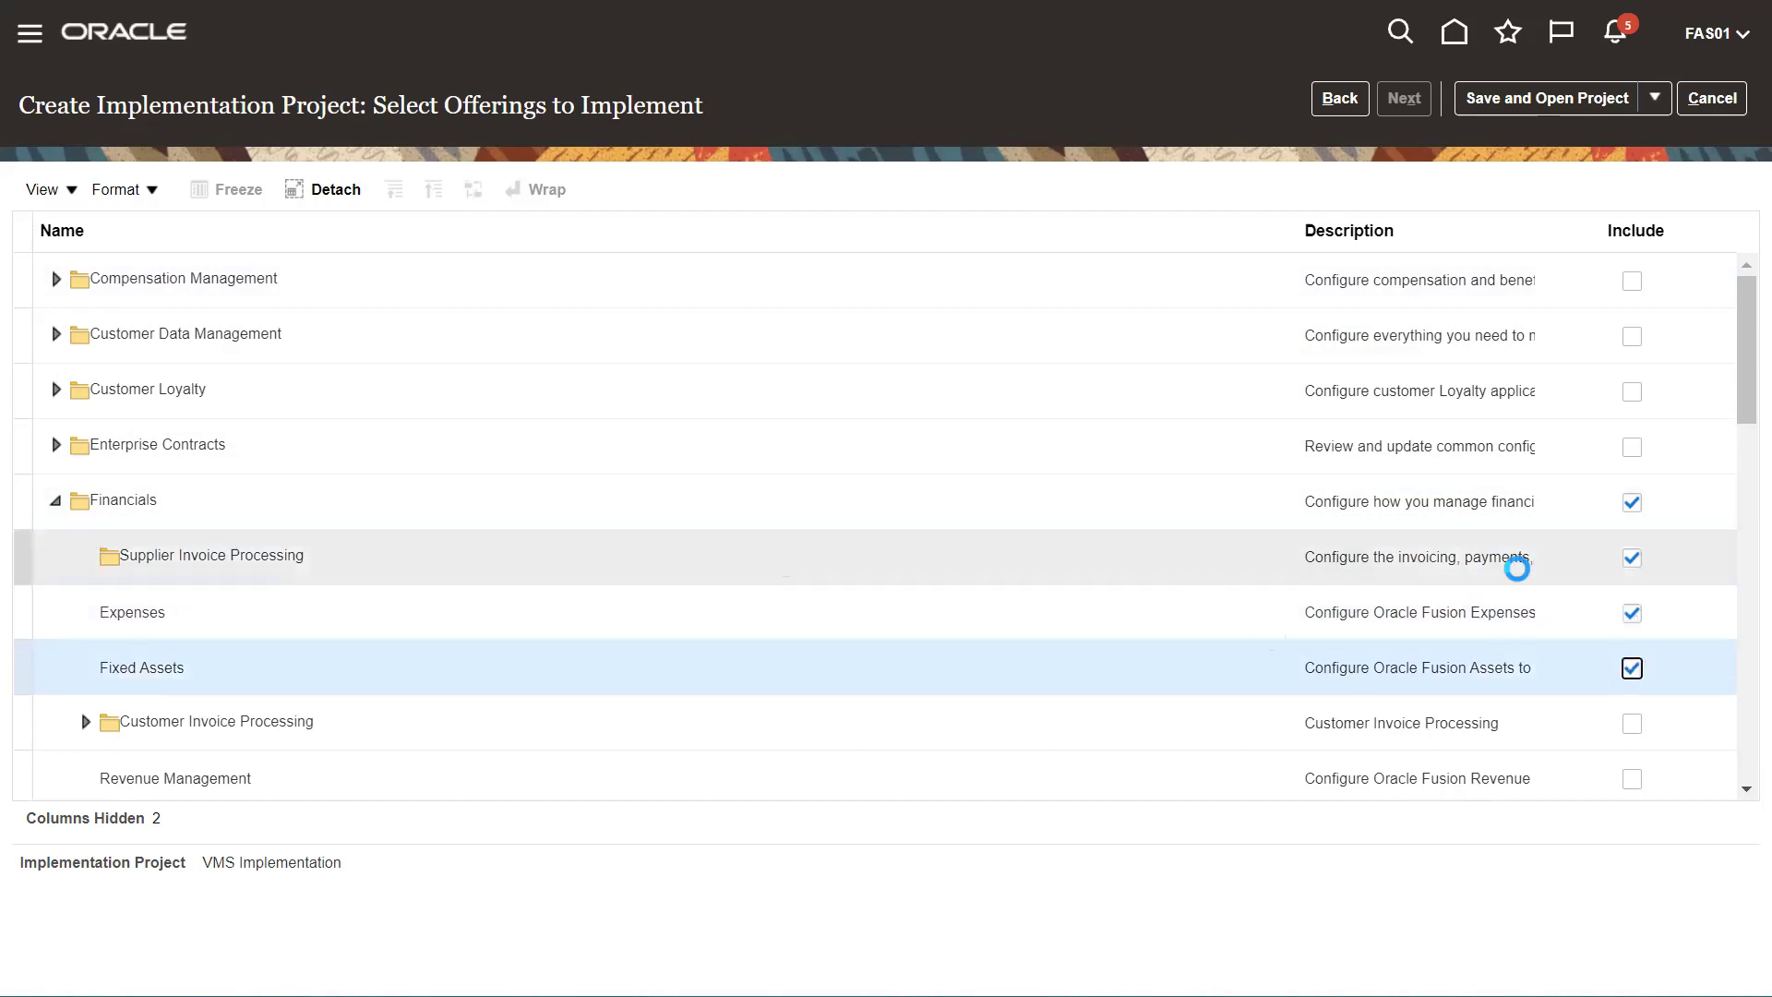
Include Revenue Management, Customer Invoice Processing, Collections and Intercompany under Financials.
{"action": "left_click", "coordinate": [1732, 810]}
{"action": "left_click", "coordinate": [1742, 791]}
{"action": "left_click", "coordinate": [1742, 791]}
{"action": "left_click", "coordinate": [1742, 791]}
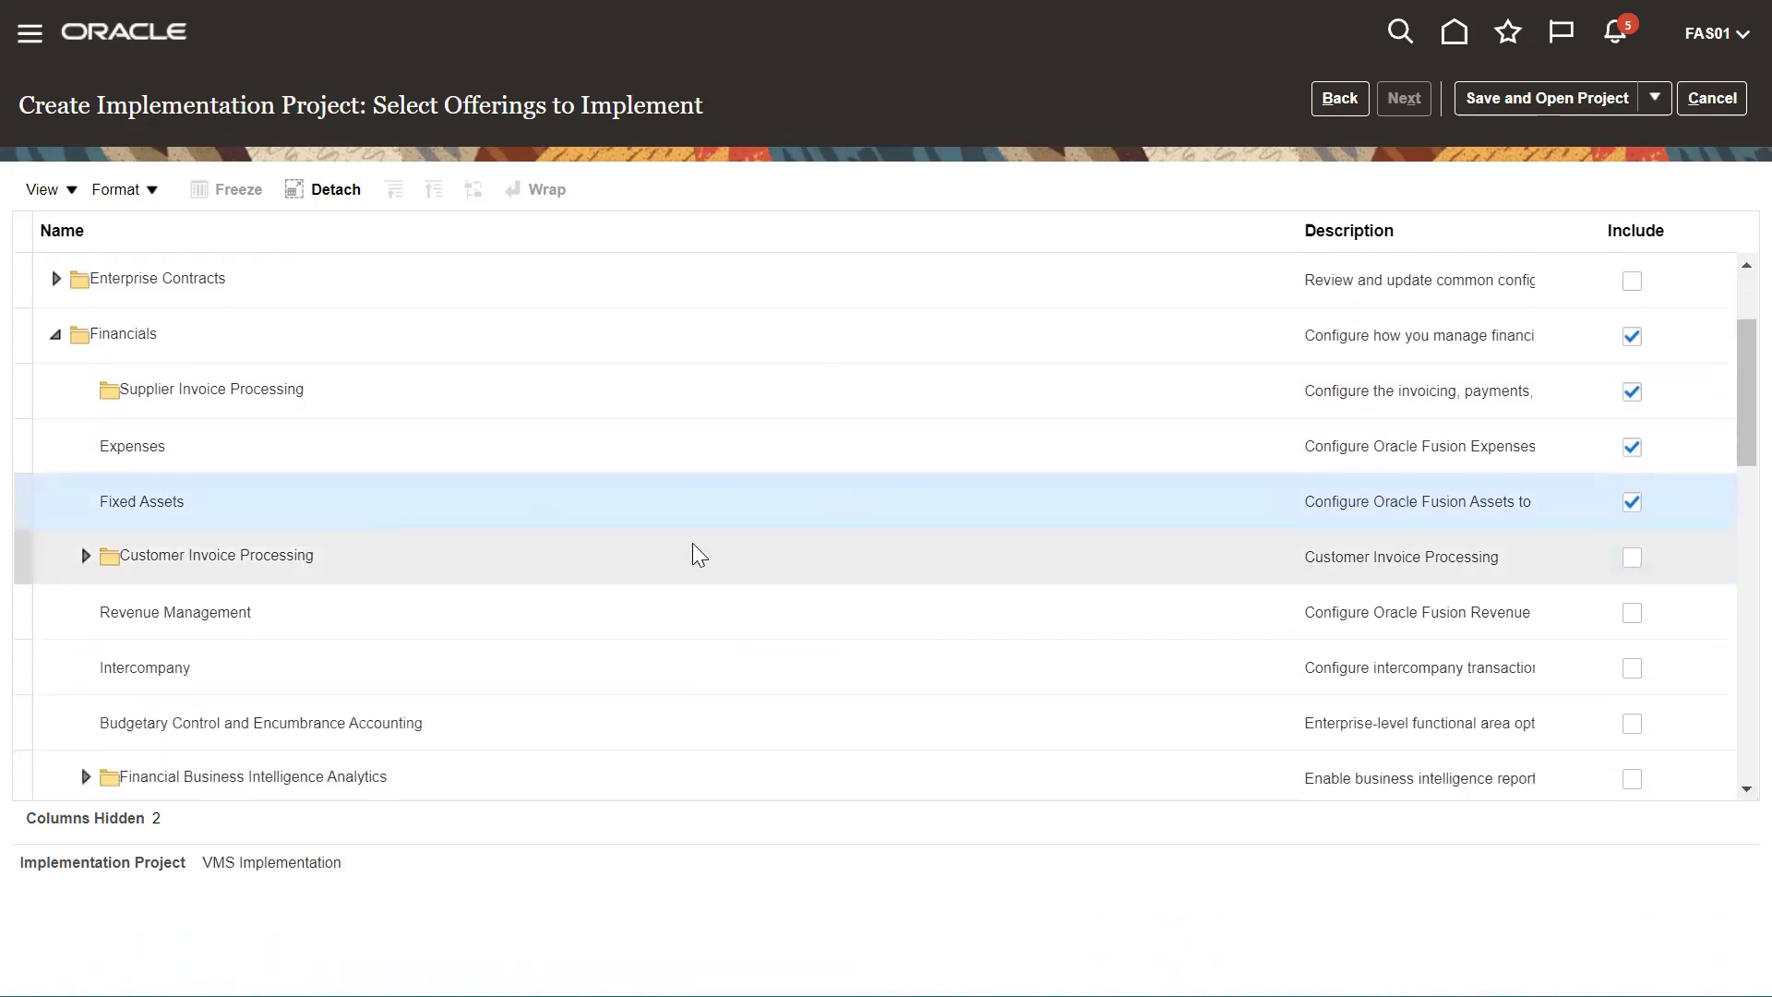
{"action": "left_click", "coordinate": [1625, 624]}
{"action": "left_click", "coordinate": [1632, 612]}
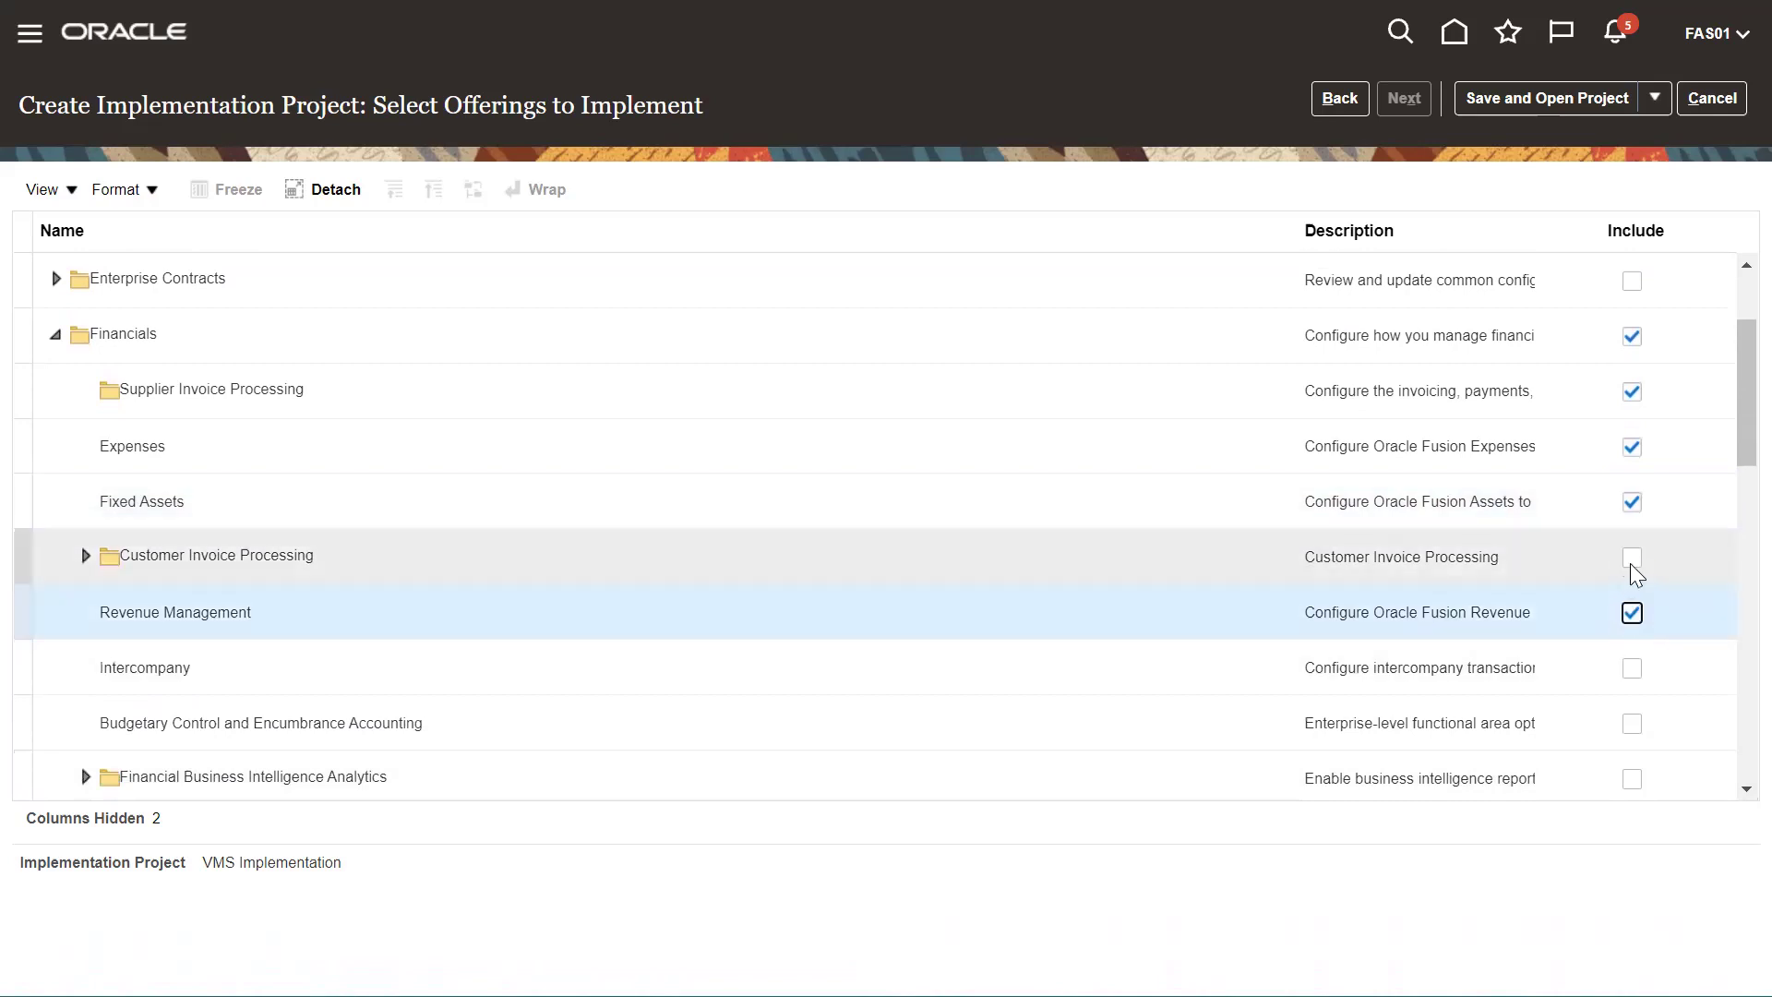
{"action": "left_click", "coordinate": [1632, 560]}
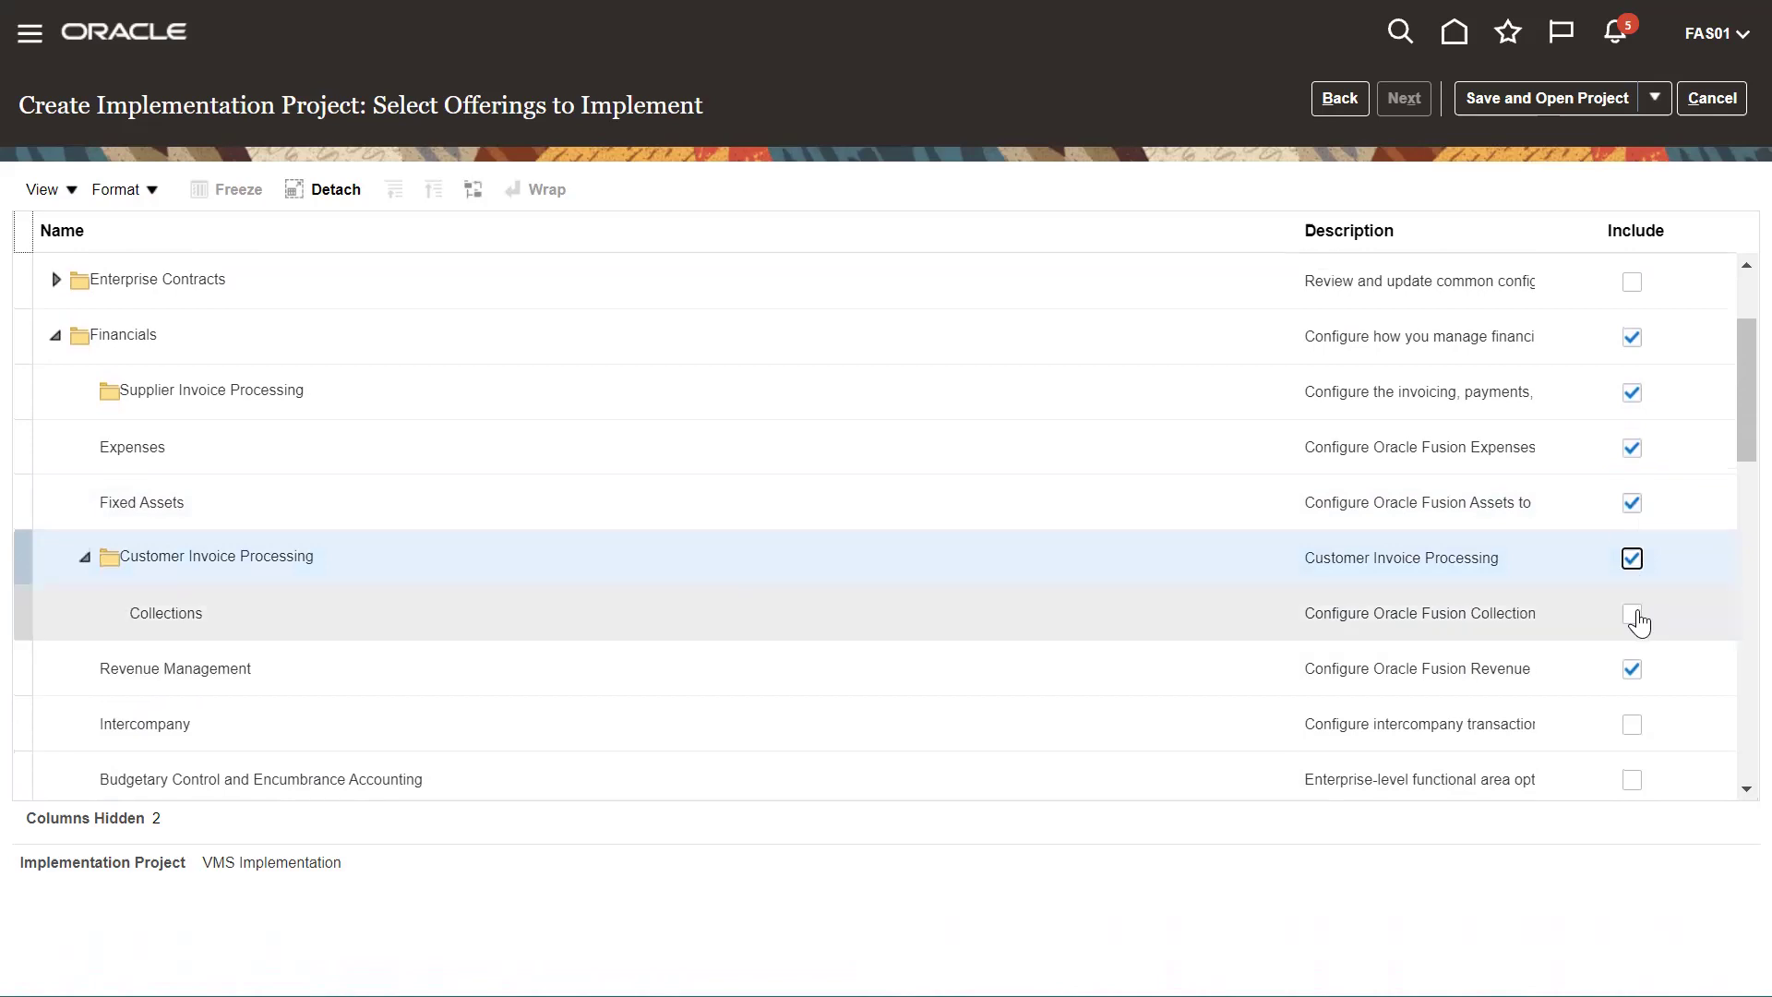
{"action": "left_click", "coordinate": [1635, 619]}
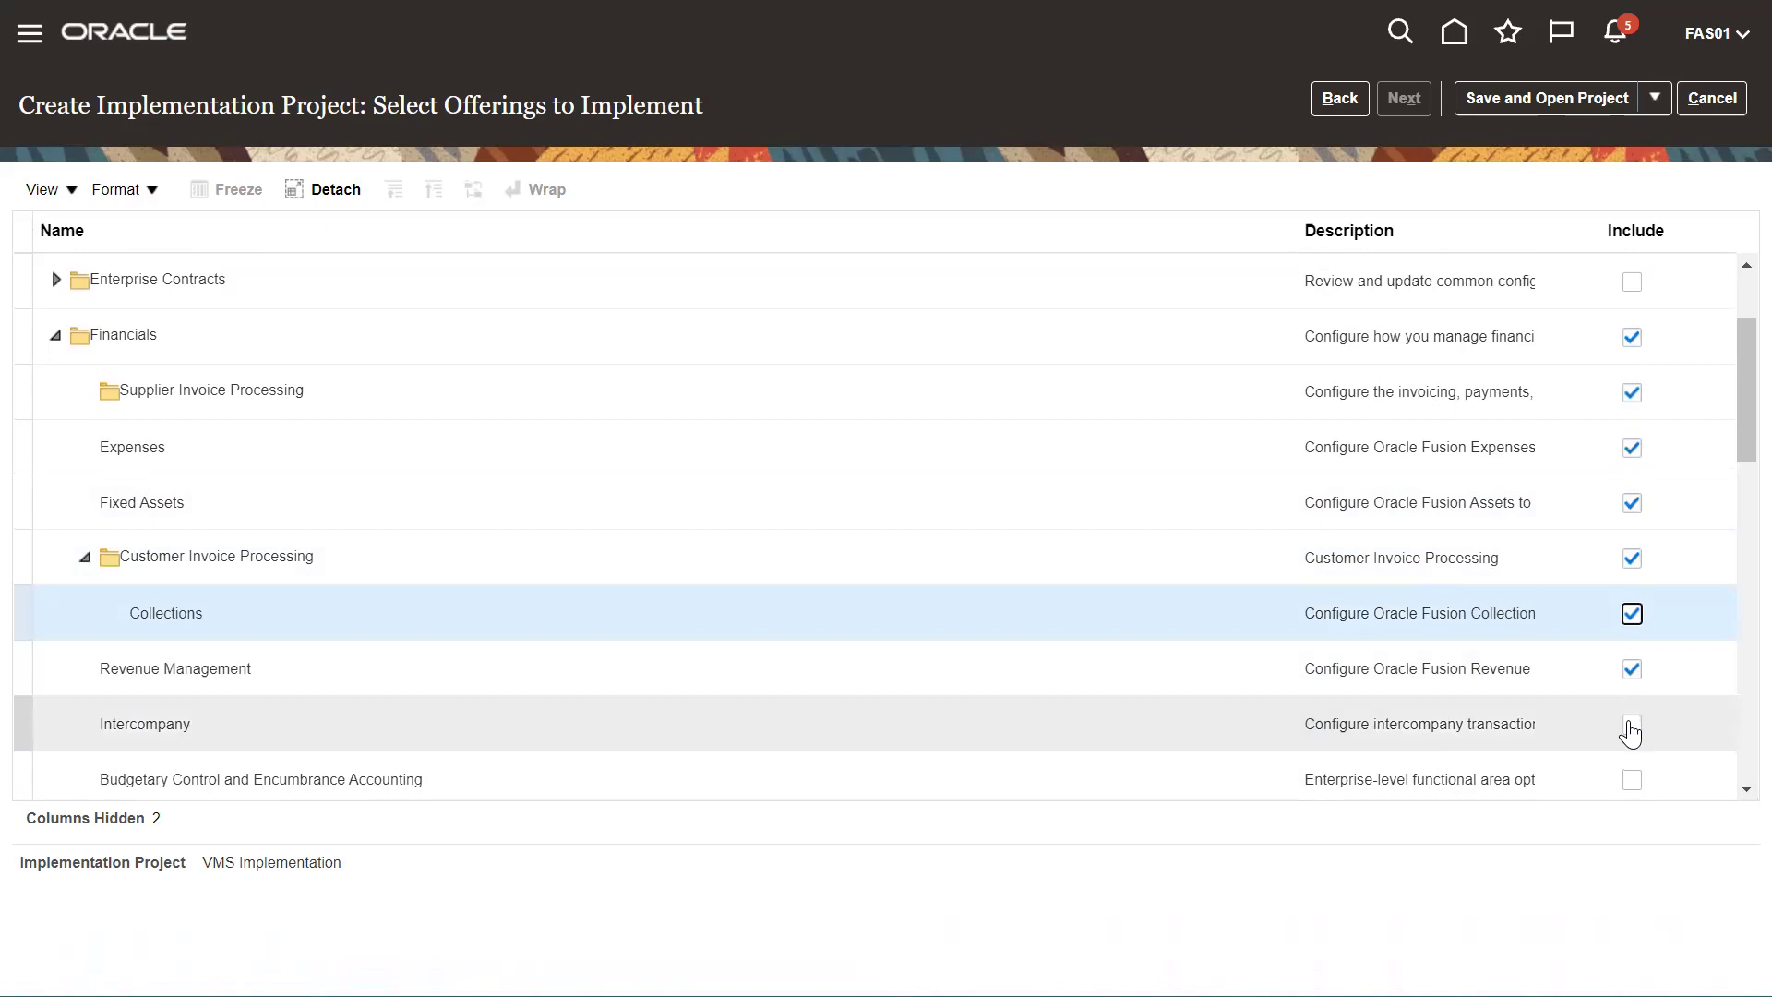
{"action": "left_click", "coordinate": [1631, 727]}
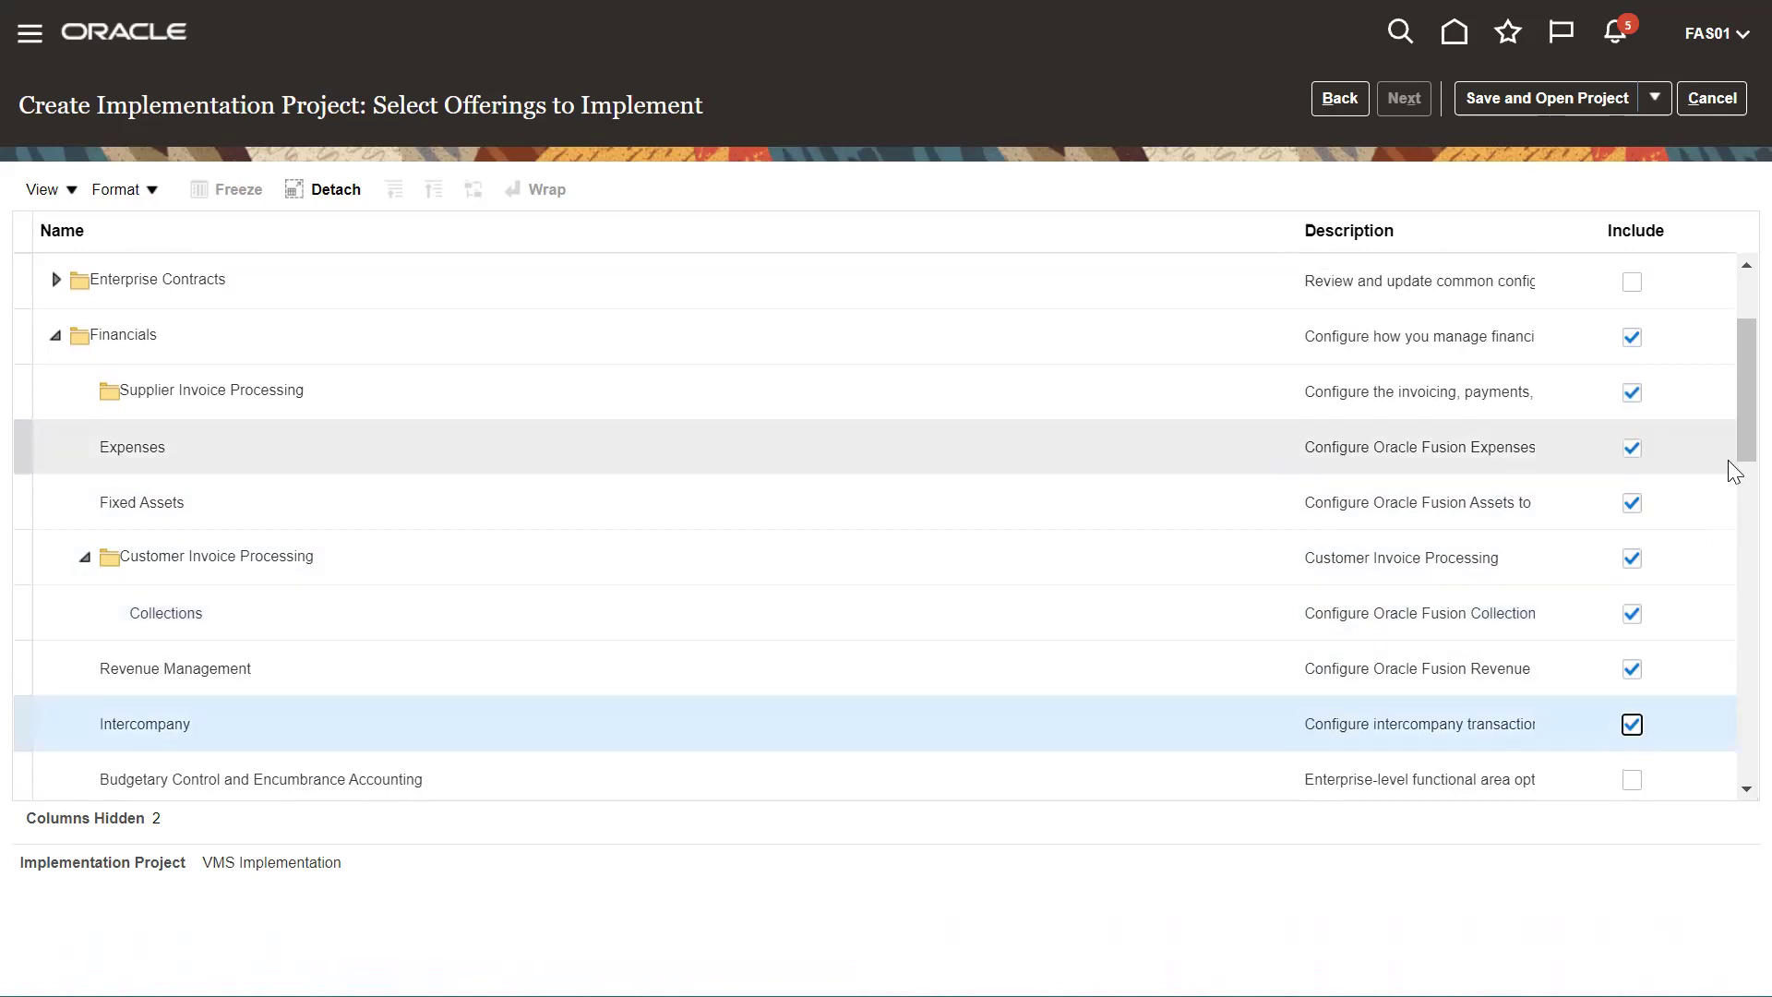
{"action": "scroll", "coordinate": [1729, 369], "scroll_direction": "up", "scroll_amount": 3}
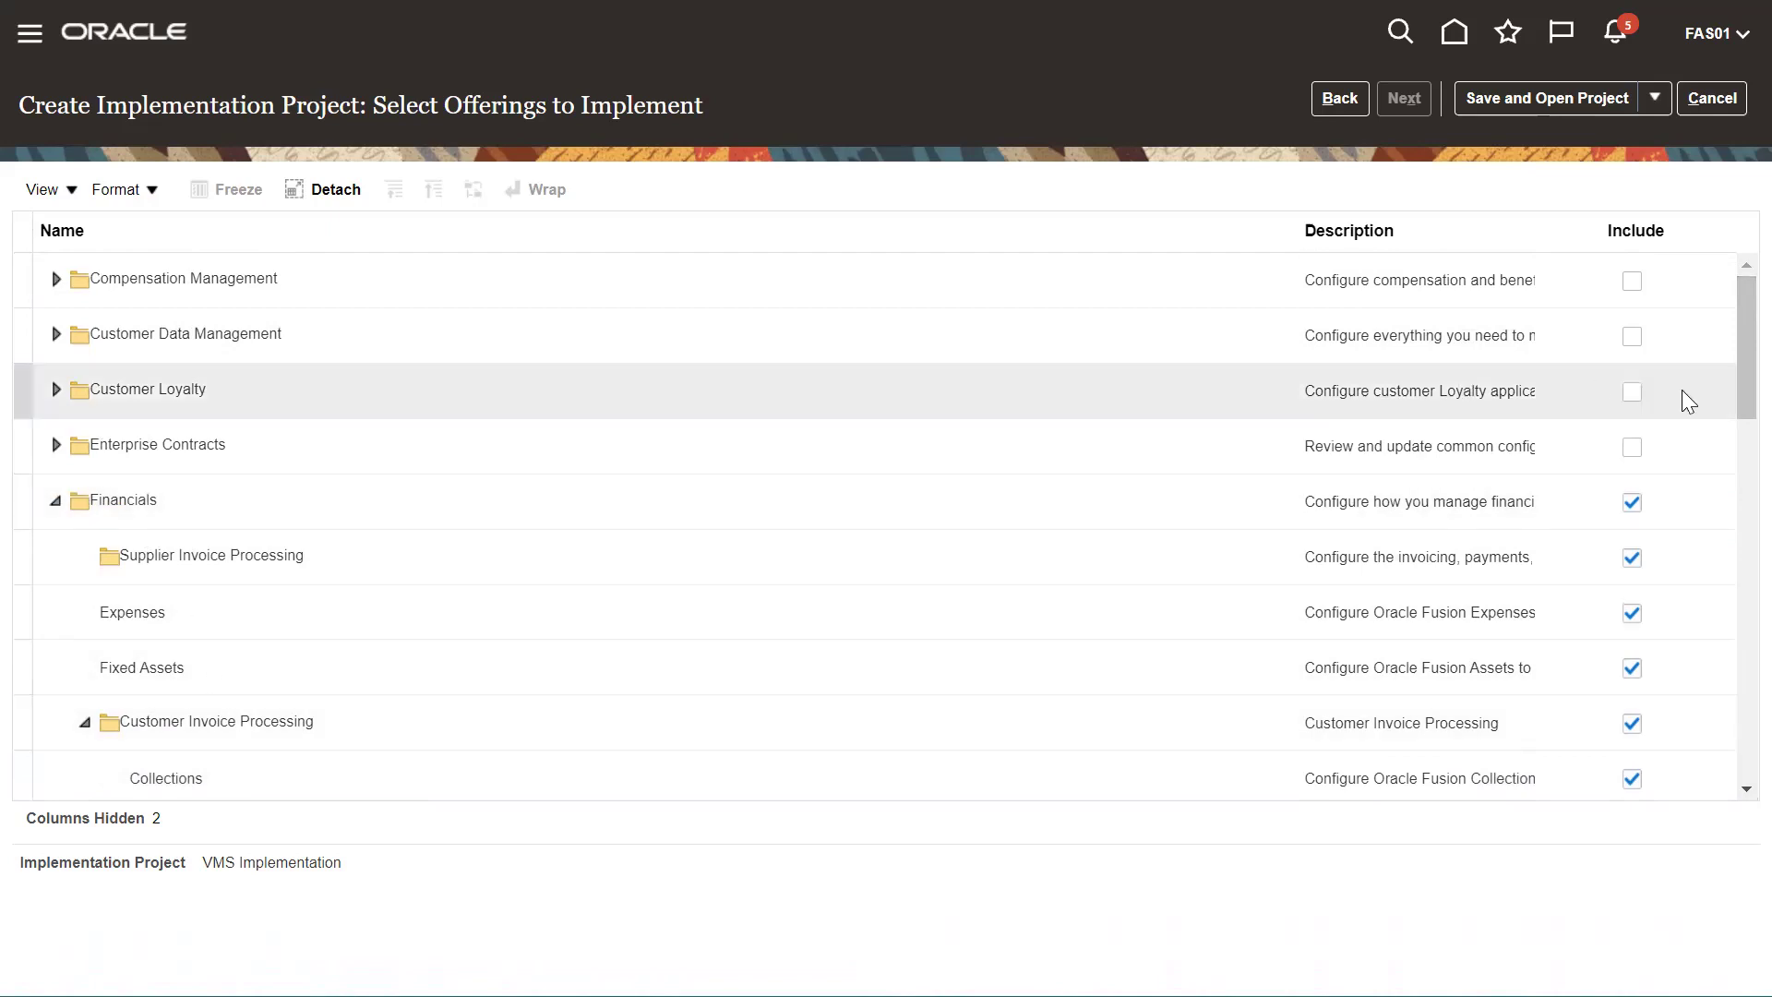
Save and open the VMS Implementation project, then expand its Financials task list.
{"action": "left_click", "coordinate": [1547, 99]}
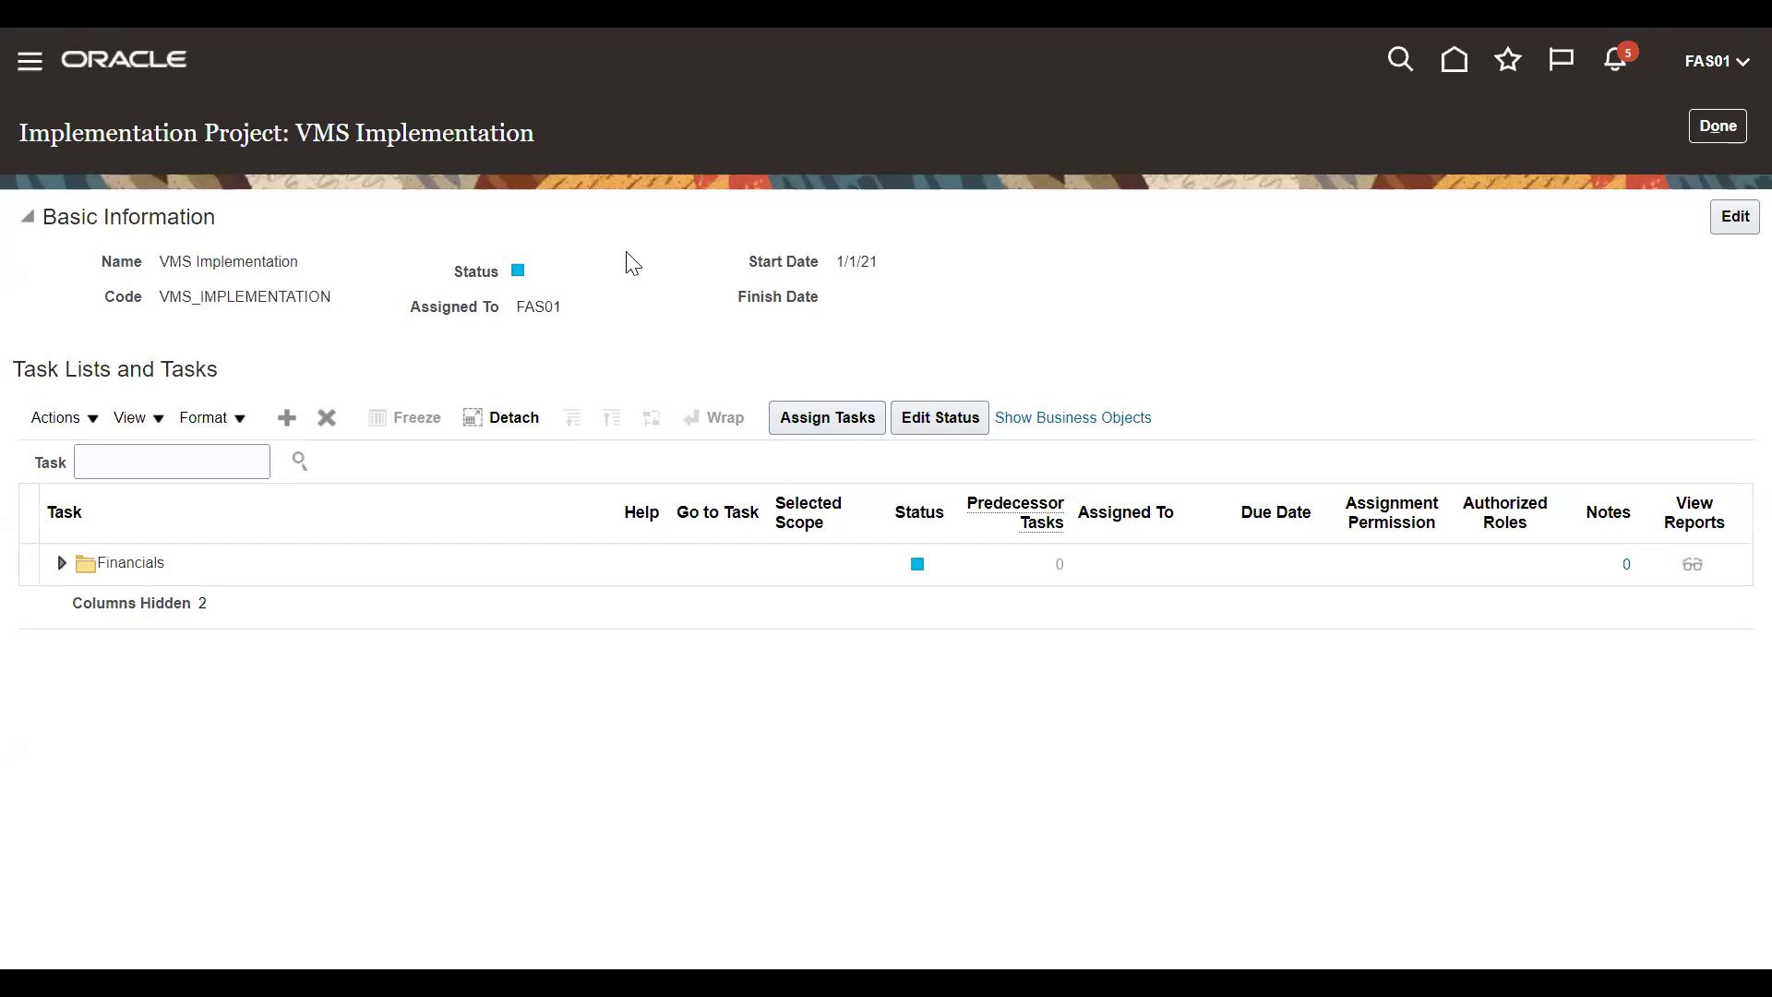
{"action": "left_click", "coordinate": [62, 563]}
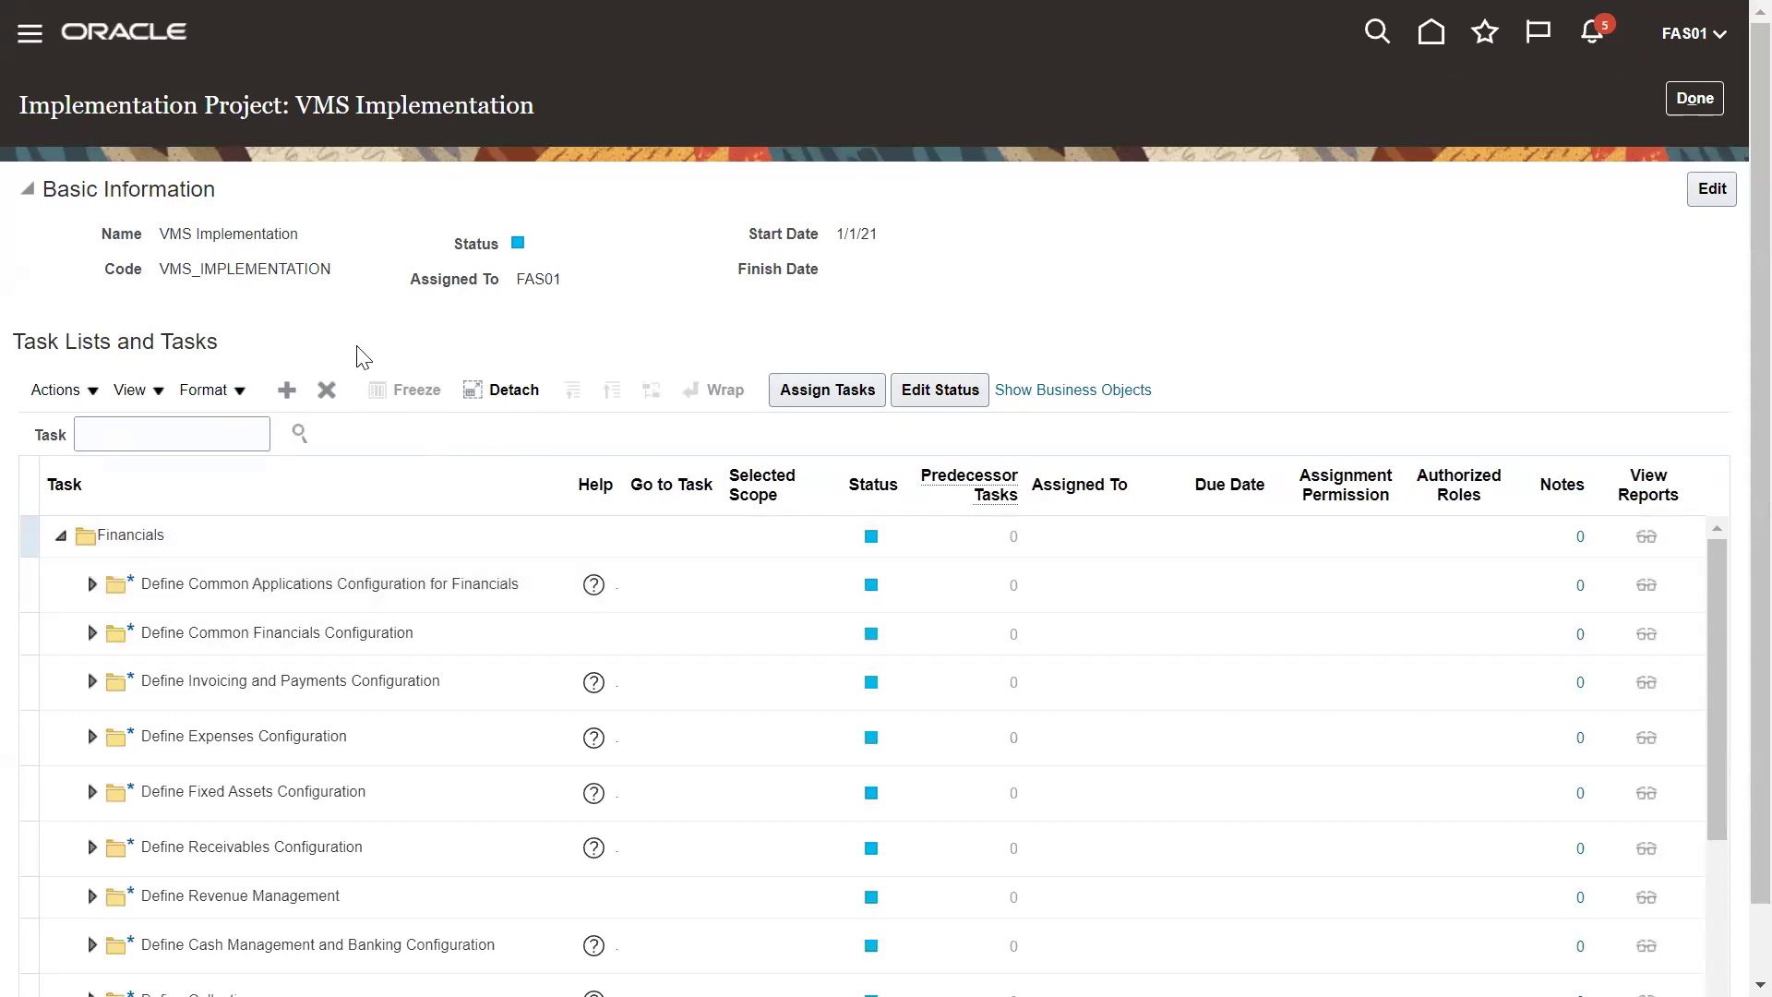
Expand Define Common Applications Configuration for Financials, then put the cursor in the task search box.
{"action": "left_click", "coordinate": [93, 585]}
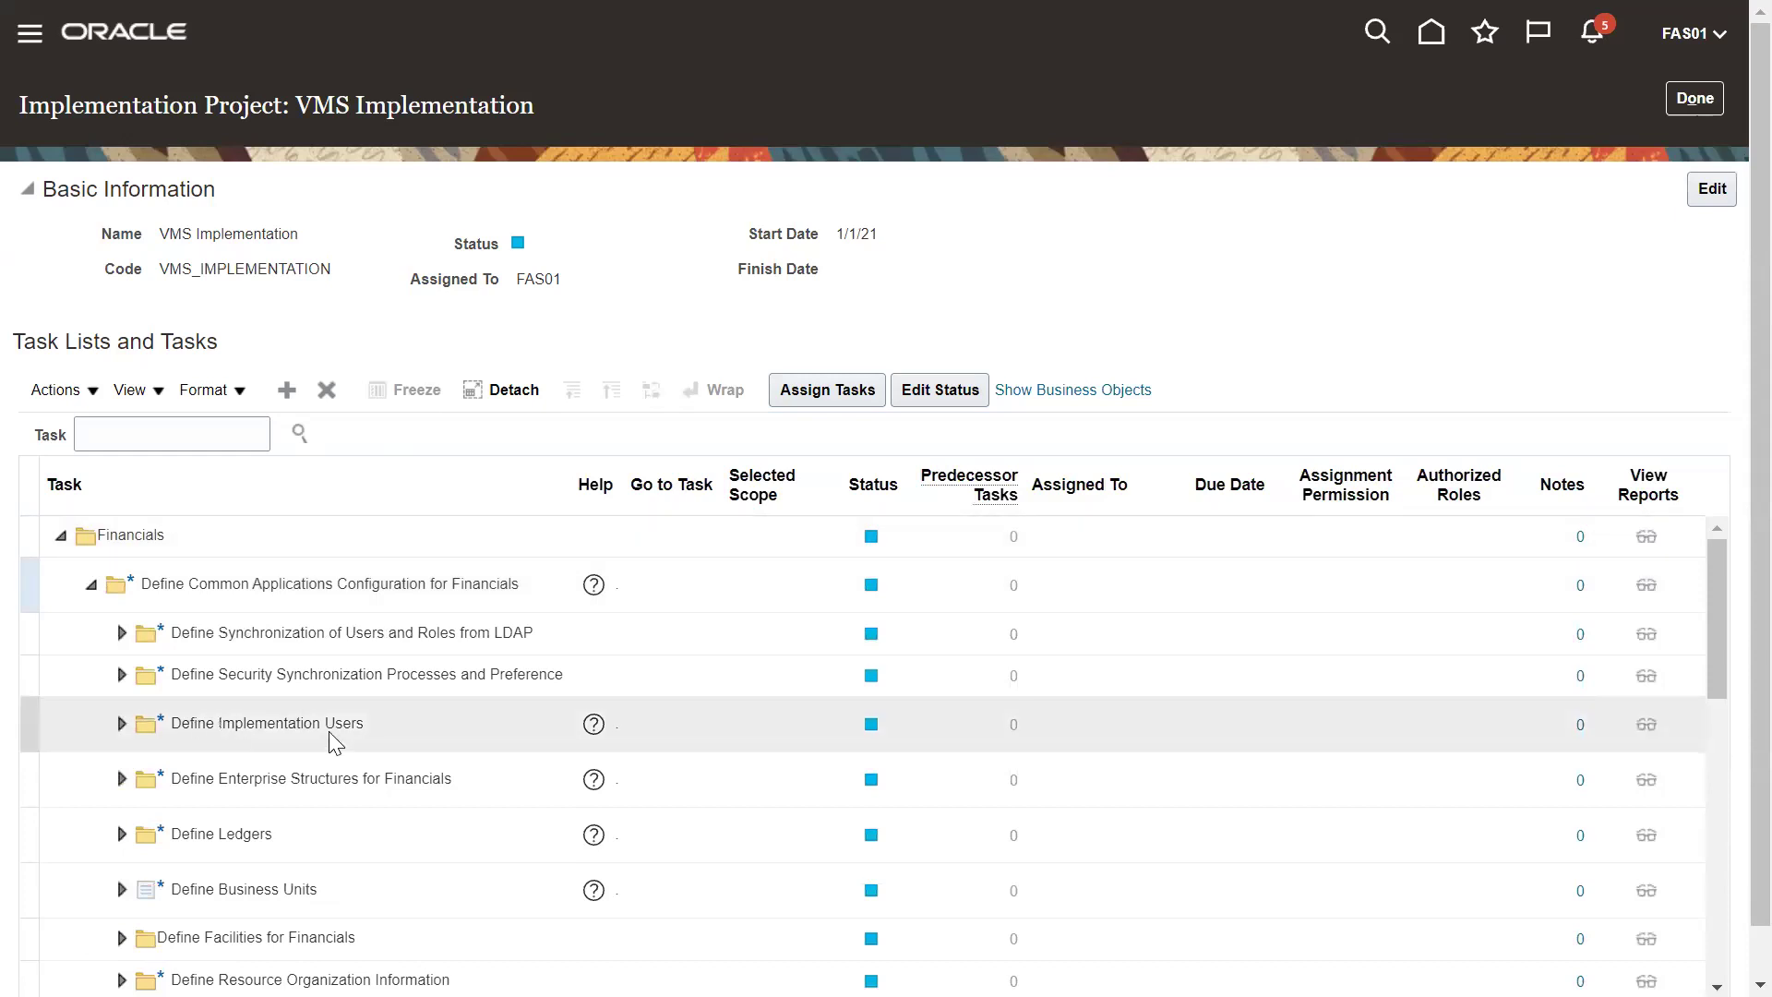
{"action": "left_click", "coordinate": [160, 444]}
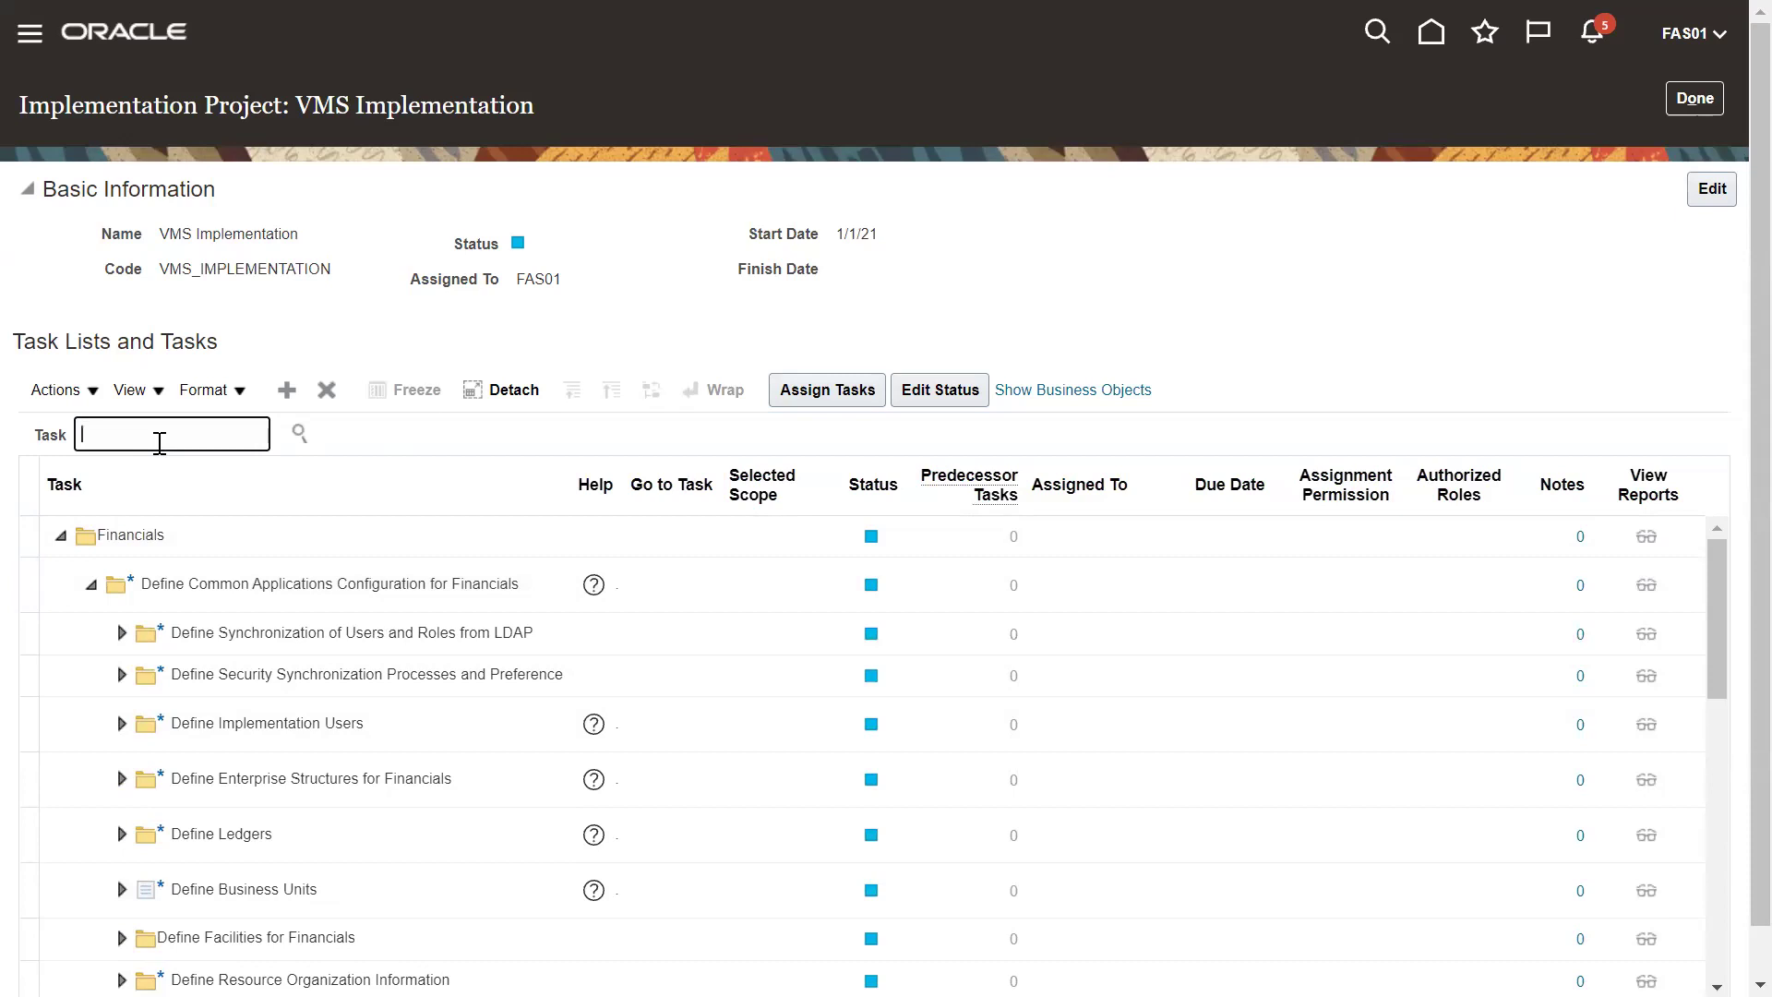
Search the project's tasks for 'manage legal entity'.
{"action": "type", "text": "manage"}
{"action": "type", "text": "legal entity"}
{"action": "key", "text": "Tab"}
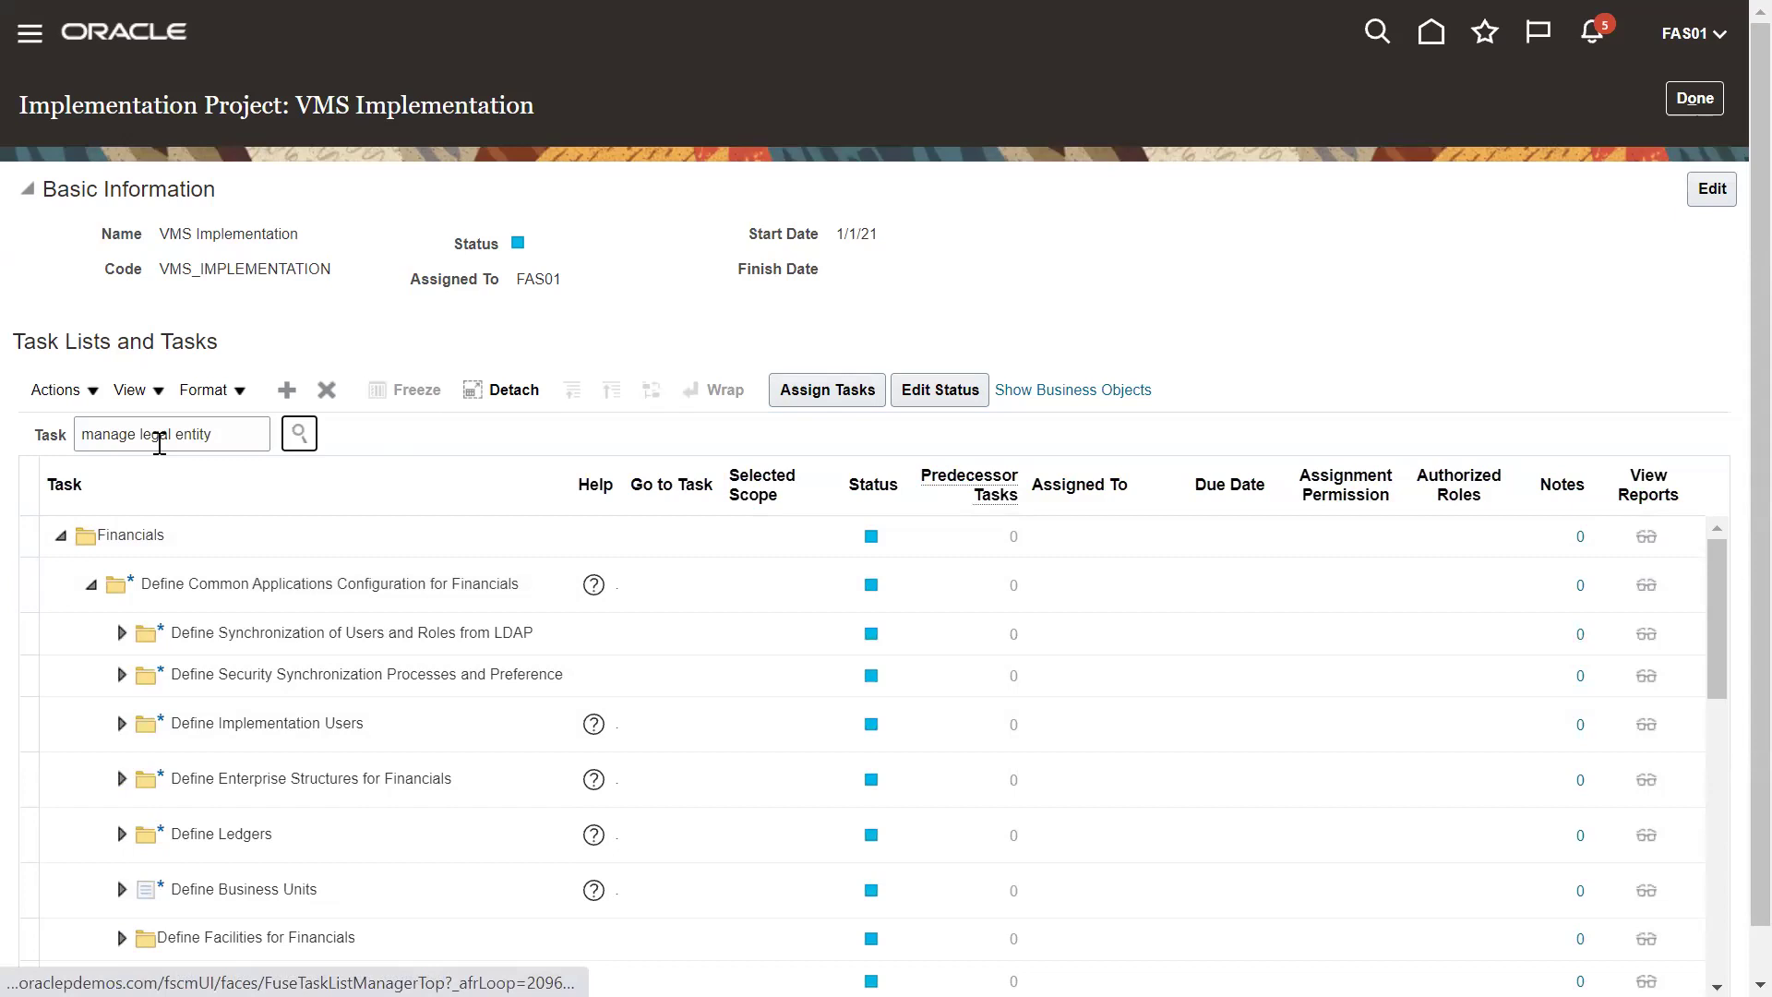
{"action": "key", "text": "Return"}
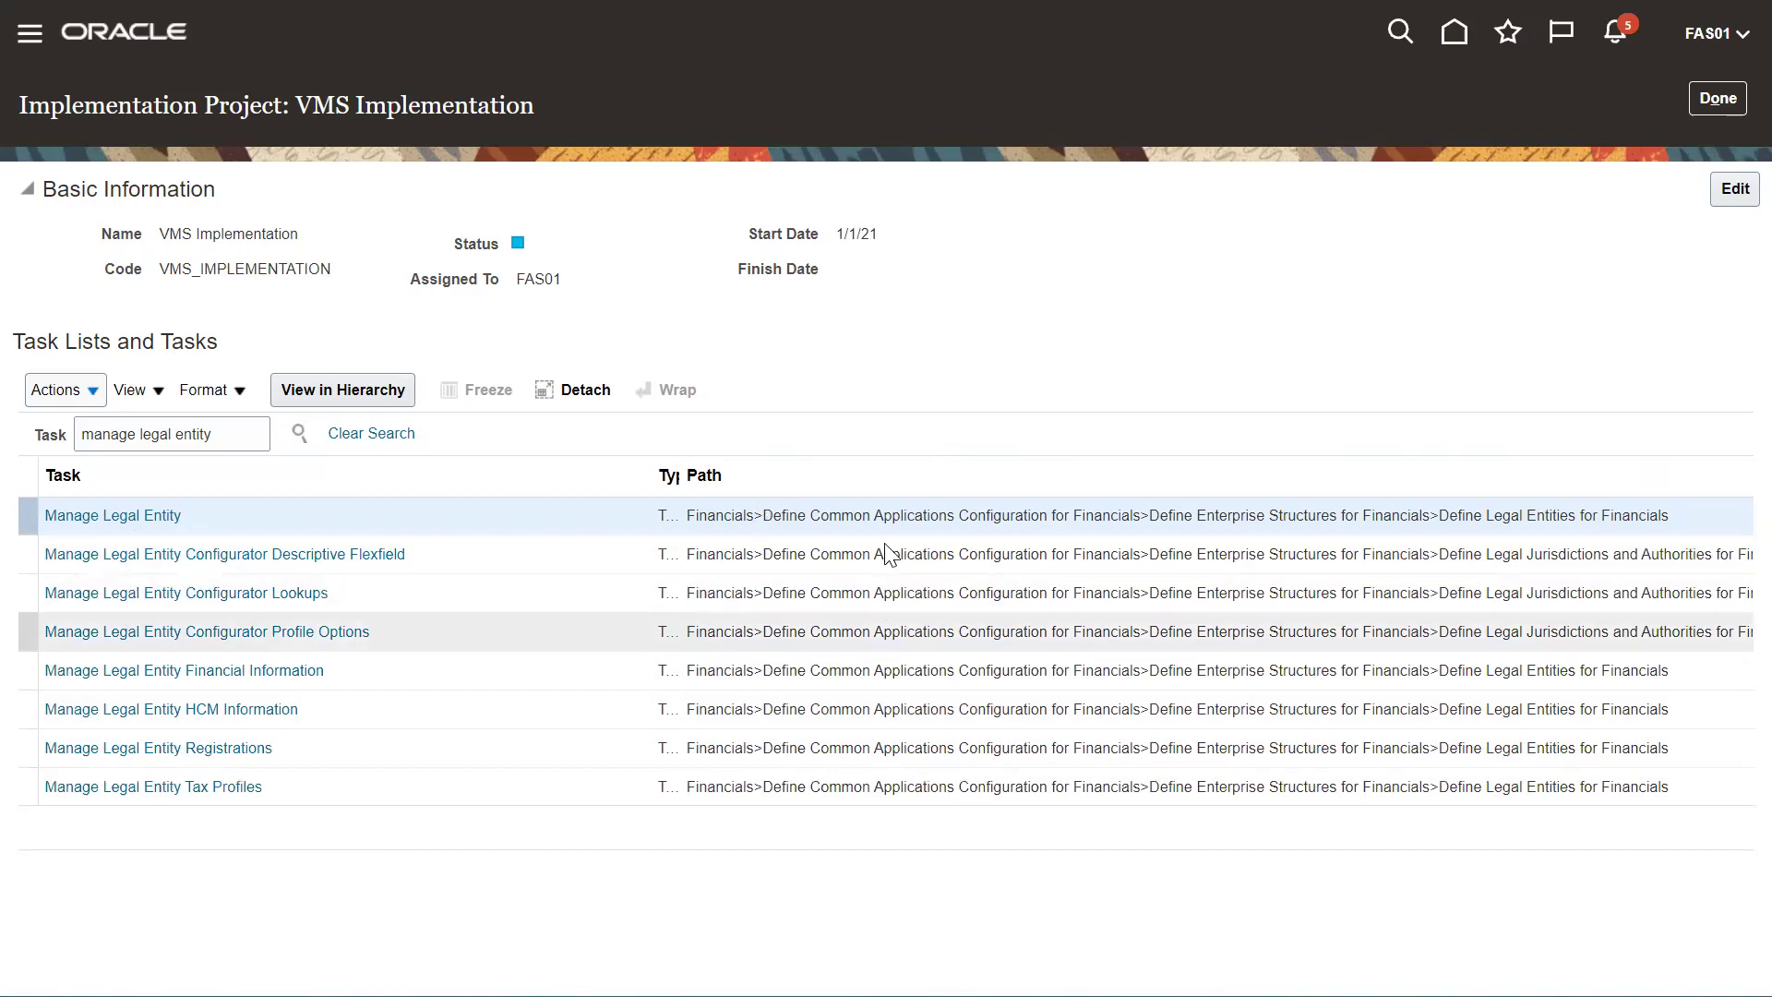
Show Manage Legal Entity in its task hierarchy, then close the project with Done.
{"action": "left_click", "coordinate": [97, 524]}
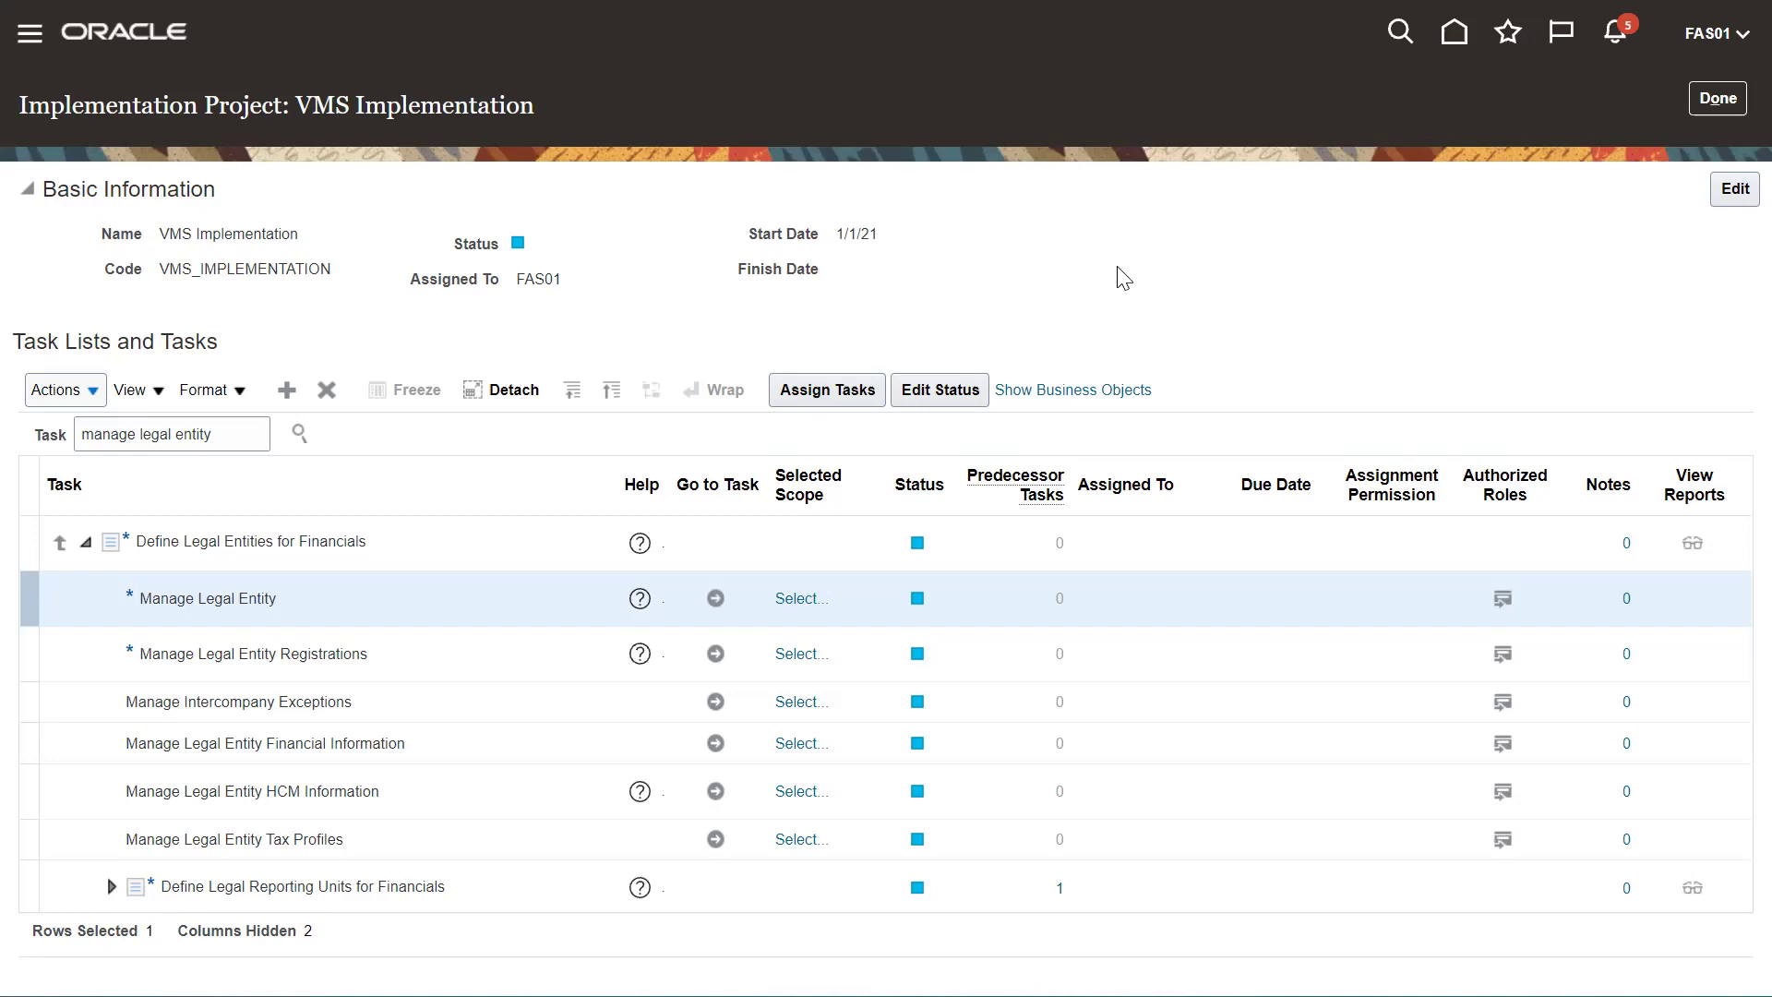
{"action": "left_click", "coordinate": [1710, 109]}
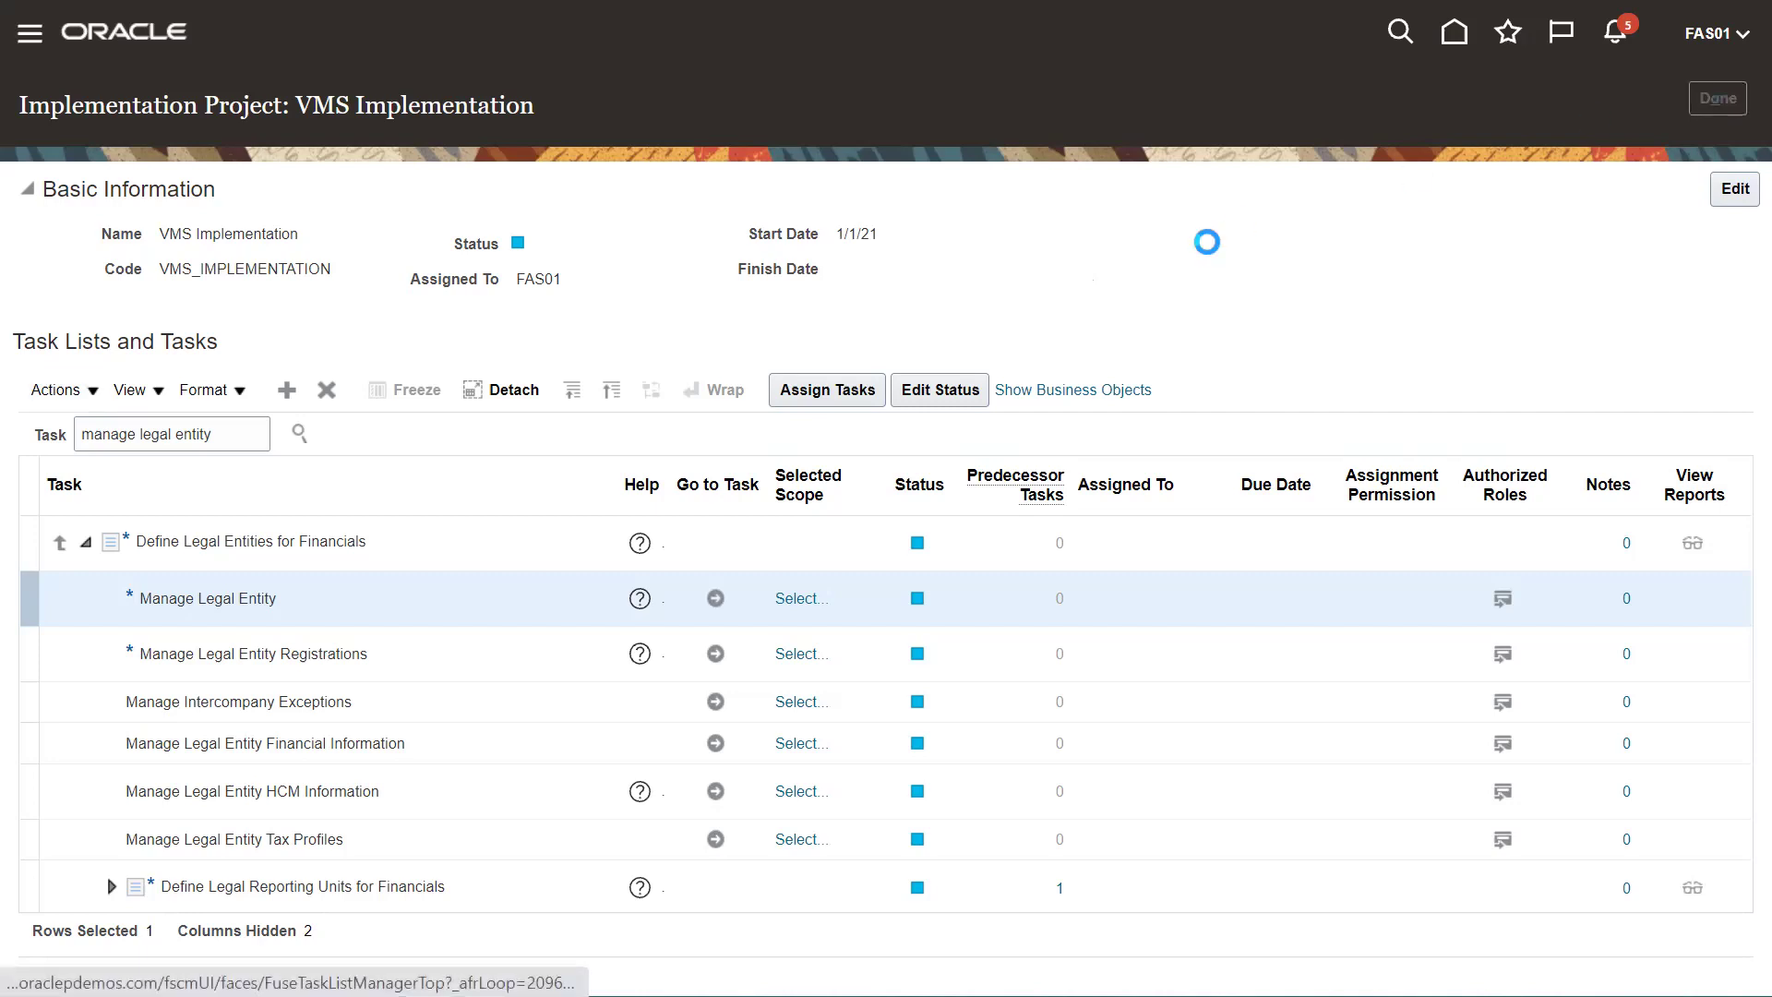